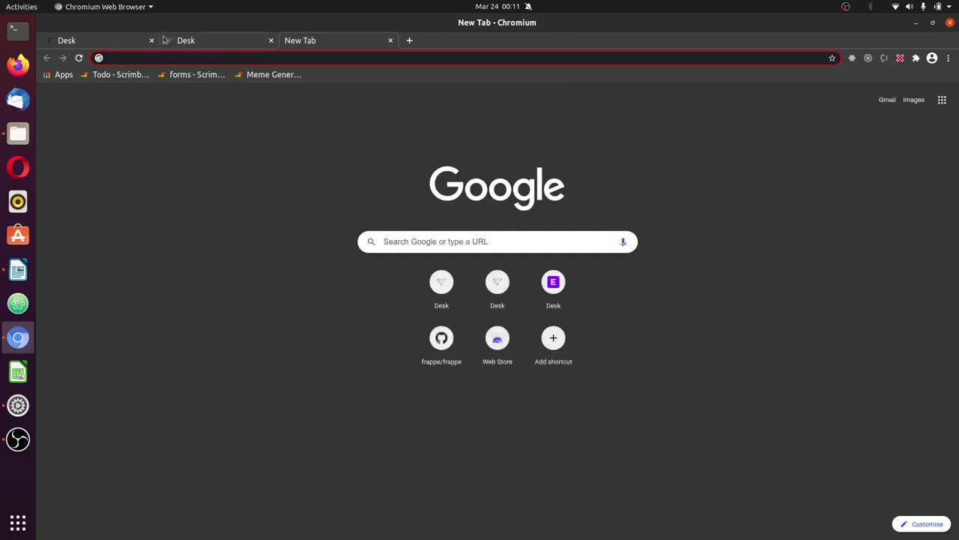
- Switch to the frappeframework.com documentation tab showing the Desk page
{"action": "left_click", "coordinate": [129, 41]}
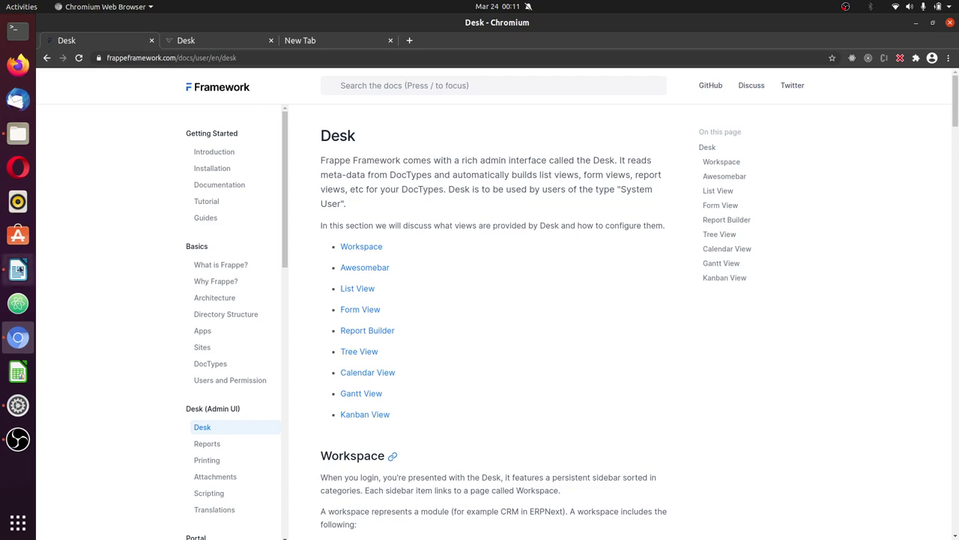
{"action": "left_click", "coordinate": [18, 269]}
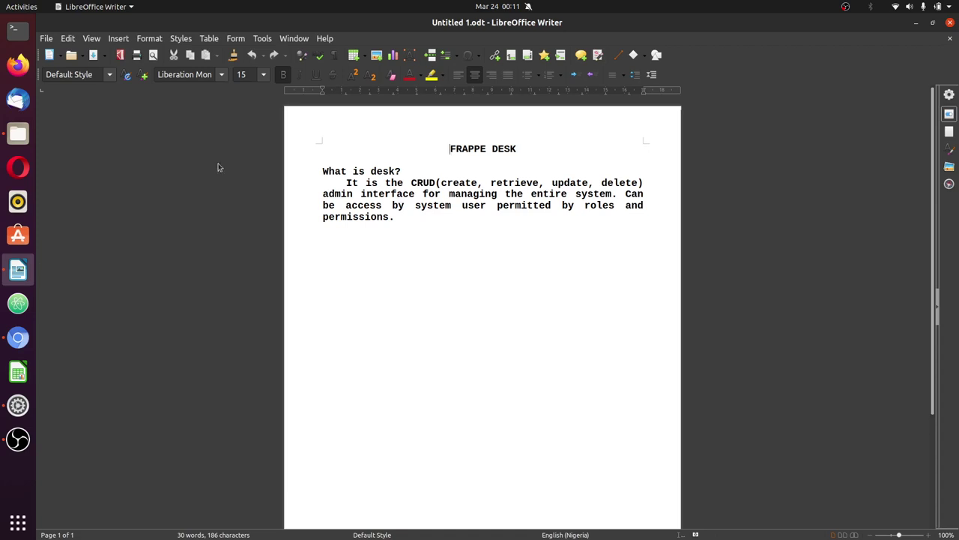
- Review the docs page address, then highlight the Desk introduction and its list of views
{"action": "left_click", "coordinate": [18, 338]}
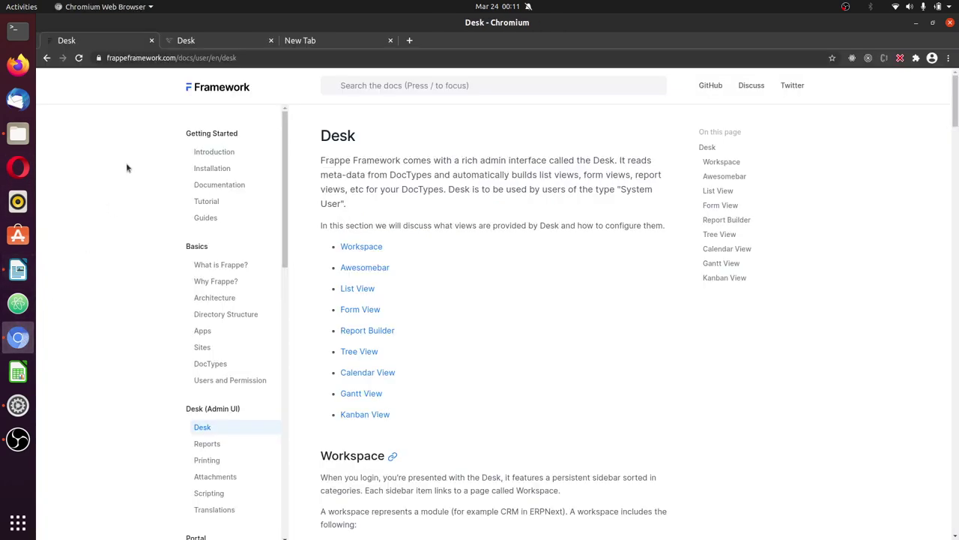
{"action": "left_click", "coordinate": [156, 58]}
{"action": "left_click", "coordinate": [247, 57]}
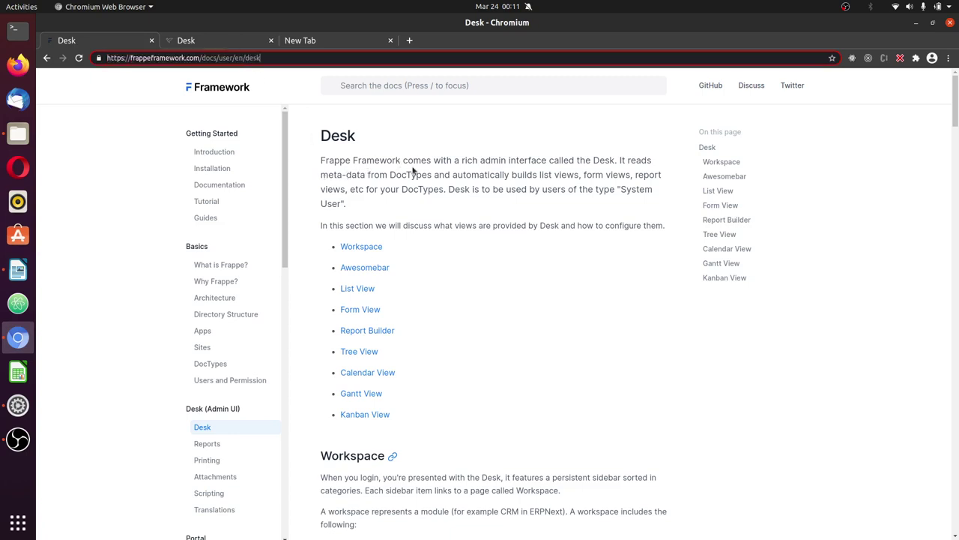
{"action": "left_click_drag", "start_coordinate": [420, 161], "coordinate": [633, 204]}
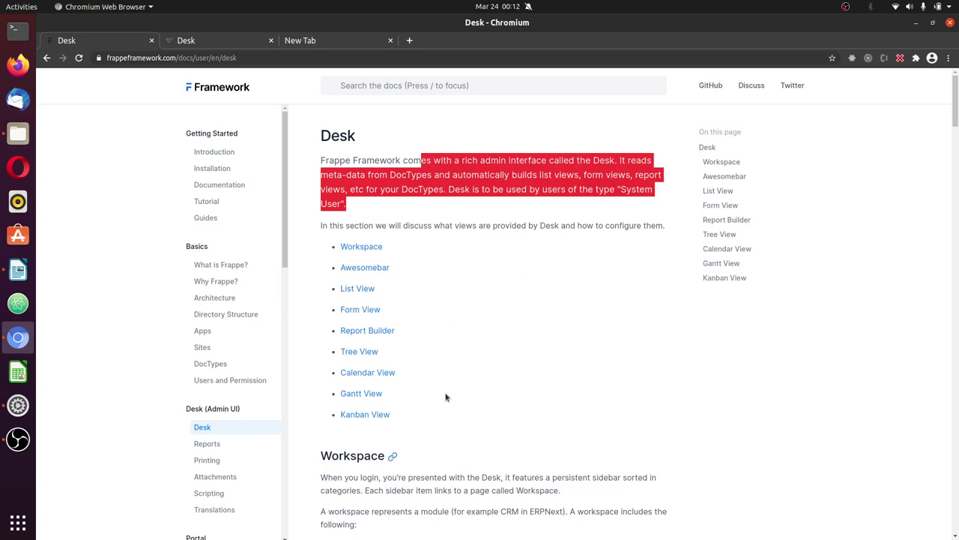
{"action": "mouse_move", "coordinate": [391, 413]}
{"action": "left_mouse_down"}
{"action": "mouse_move", "coordinate": [342, 309]}
{"action": "mouse_move", "coordinate": [341, 246]}
{"action": "left_mouse_up"}
{"action": "left_click", "coordinate": [488, 376]}
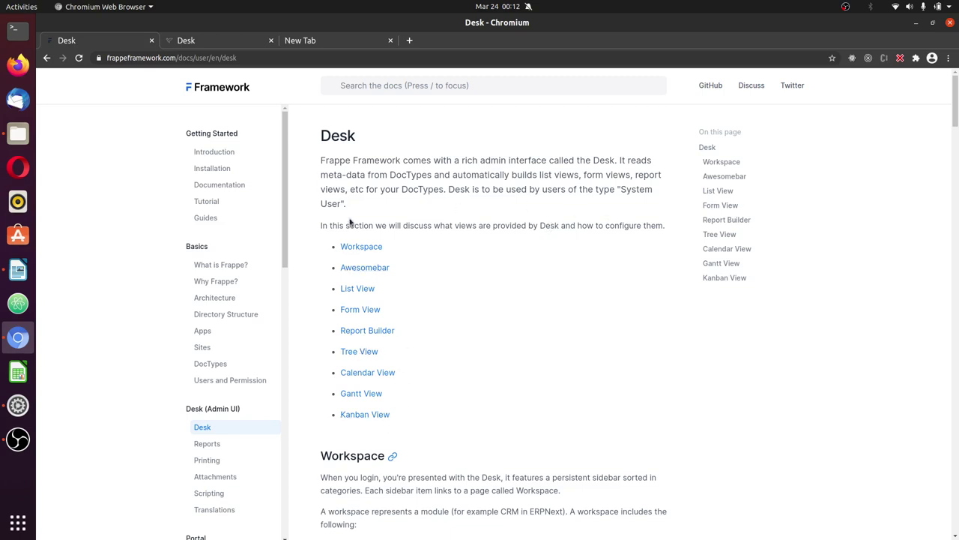
{"action": "left_click_drag", "start_coordinate": [349, 210], "coordinate": [325, 142]}
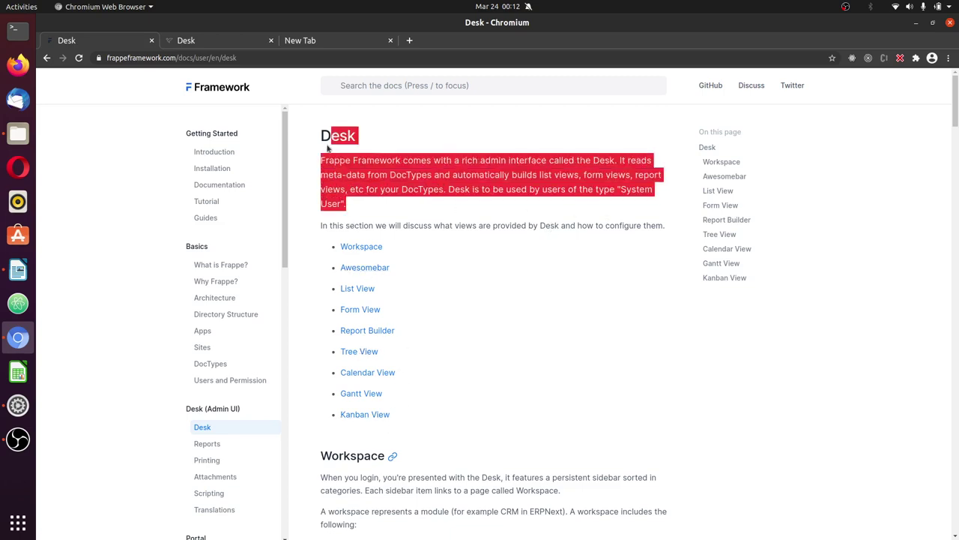
{"action": "left_click", "coordinate": [458, 314]}
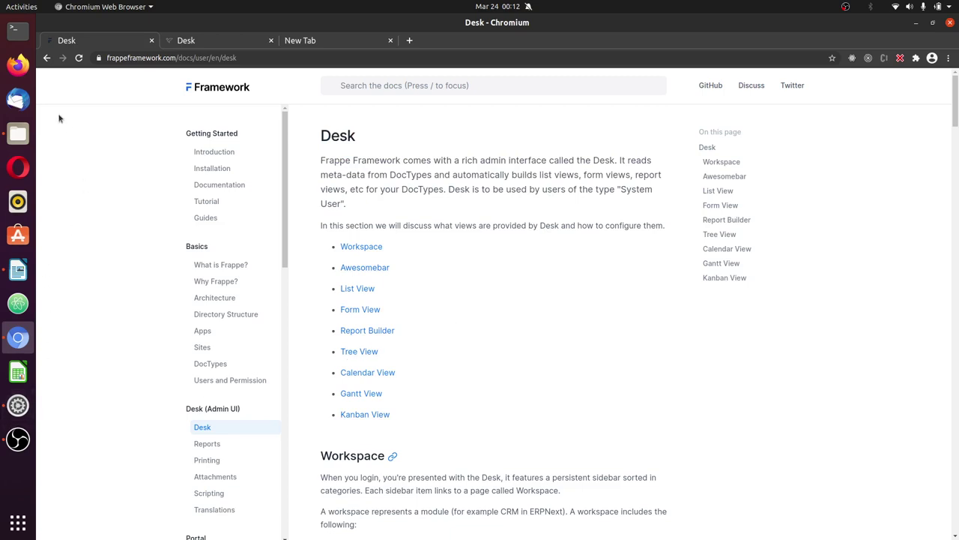
- Switch to the live Desk site and view its address and account Settings dropdown
{"action": "left_click", "coordinate": [192, 44]}
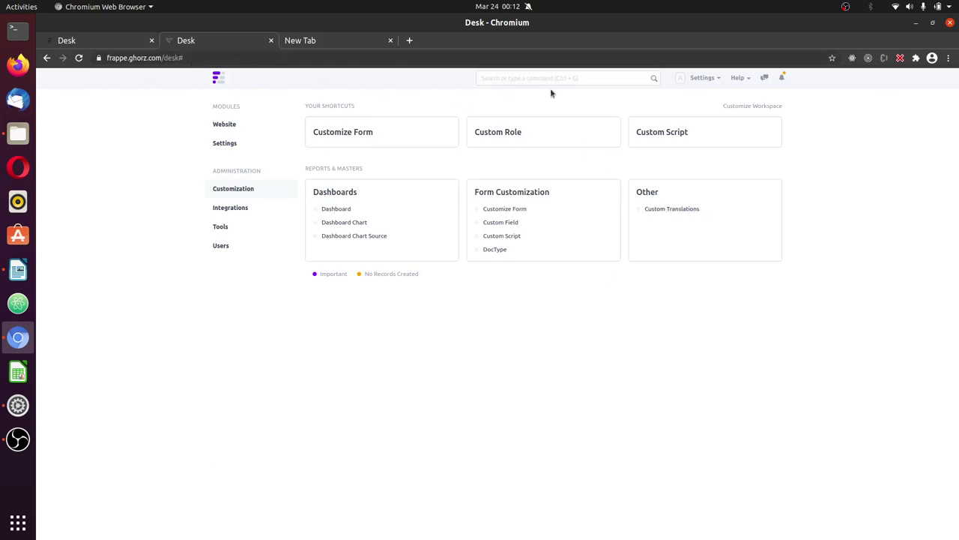
{"action": "left_click", "coordinate": [180, 58]}
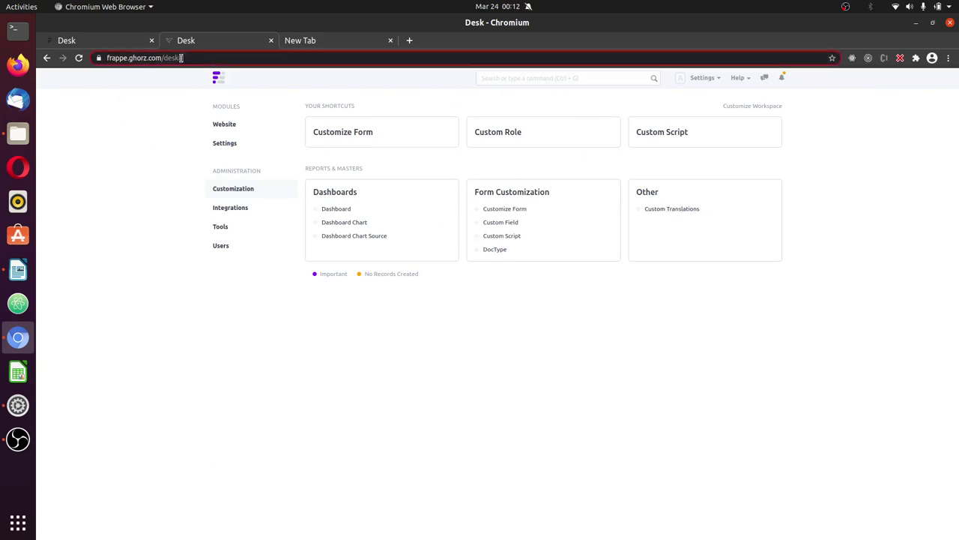
{"action": "left_click", "coordinate": [708, 82]}
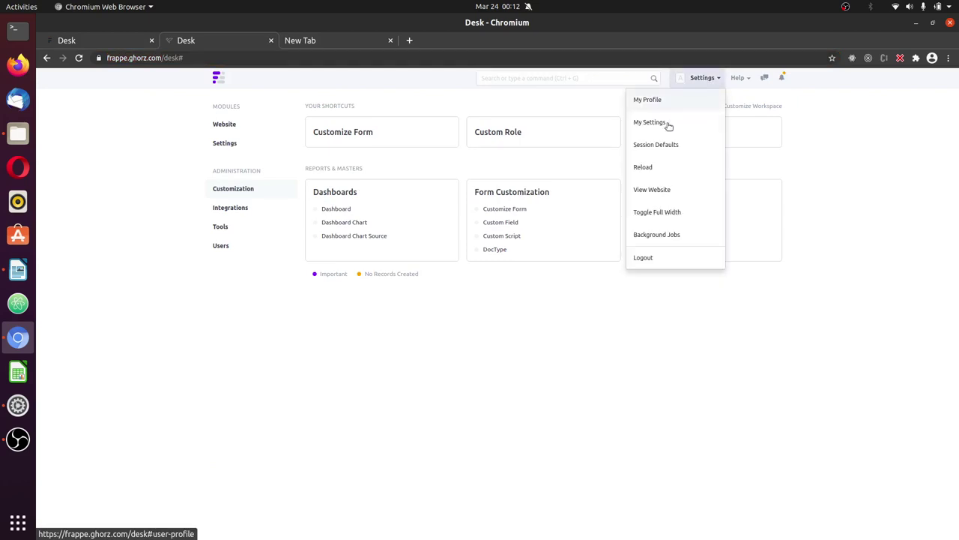
{"action": "left_click", "coordinate": [485, 106]}
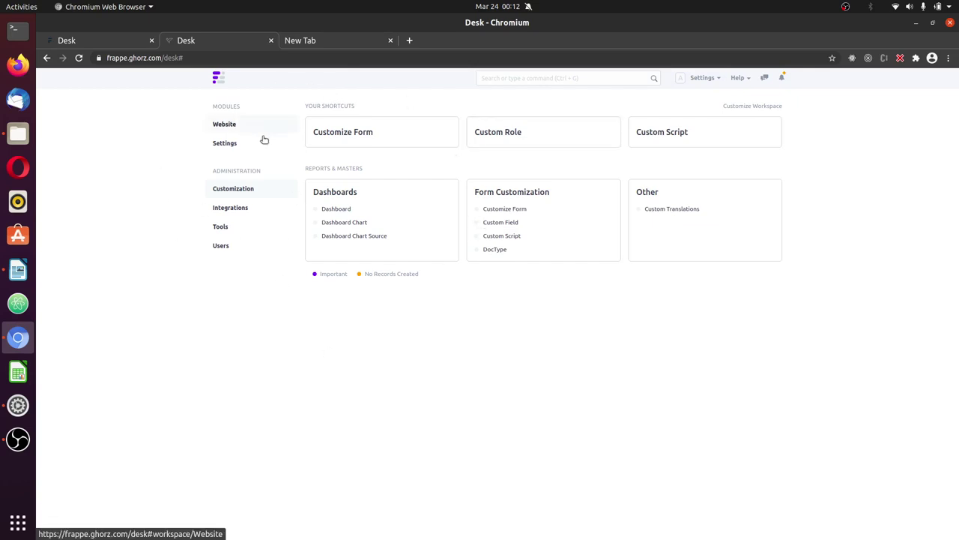
- Highlight the site address up to desk and try the search bar, then return to the docs
{"action": "left_click", "coordinate": [184, 60]}
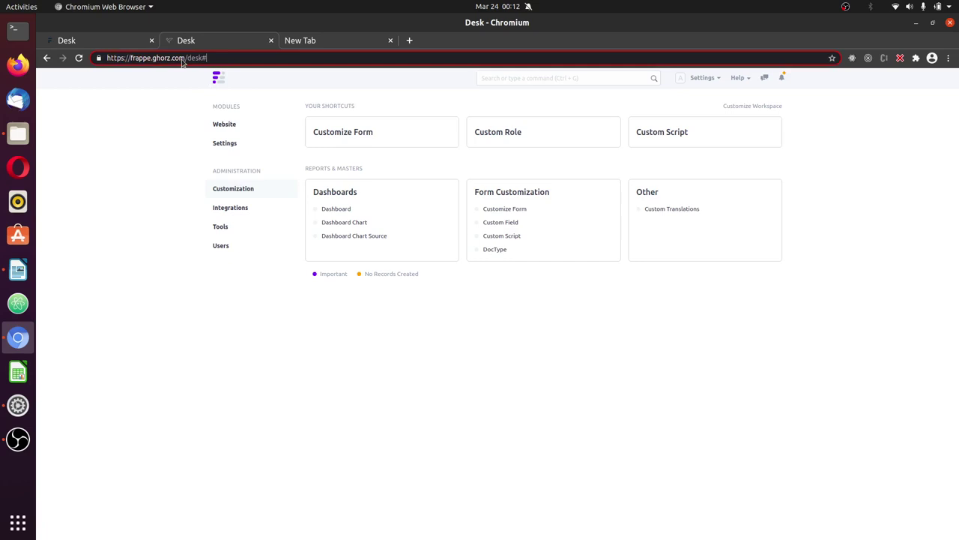
{"action": "left_click_drag", "start_coordinate": [201, 58], "coordinate": [104, 59]}
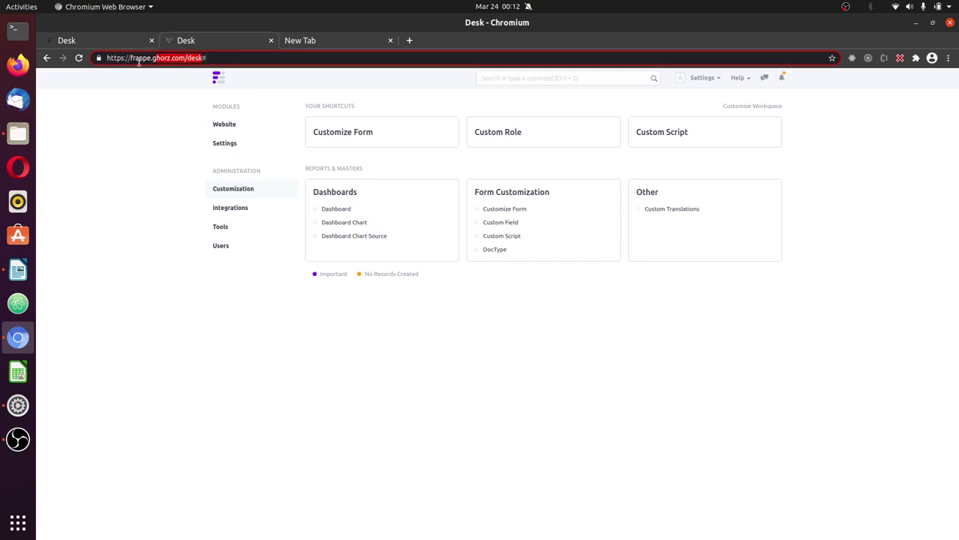
{"action": "left_click", "coordinate": [199, 60]}
{"action": "left_click", "coordinate": [580, 79]}
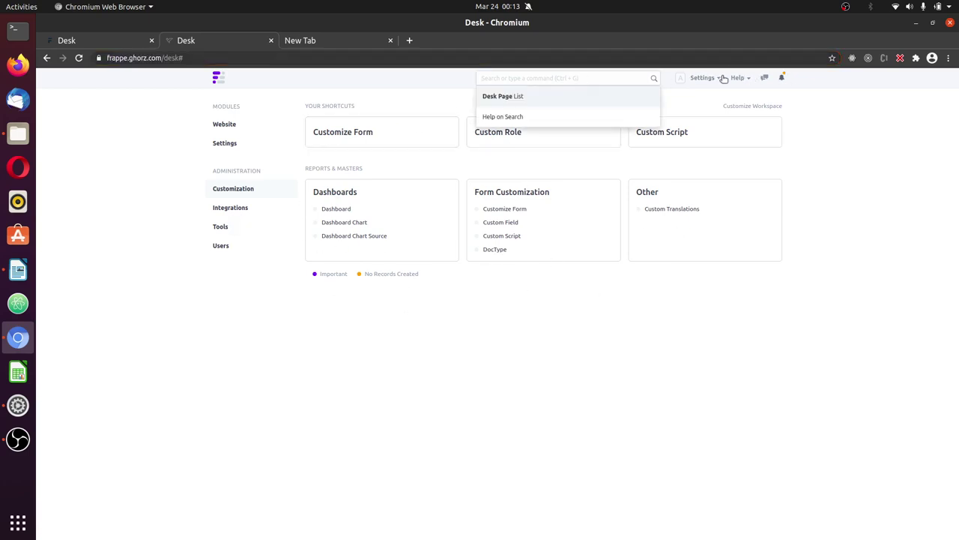
{"action": "left_click", "coordinate": [798, 177]}
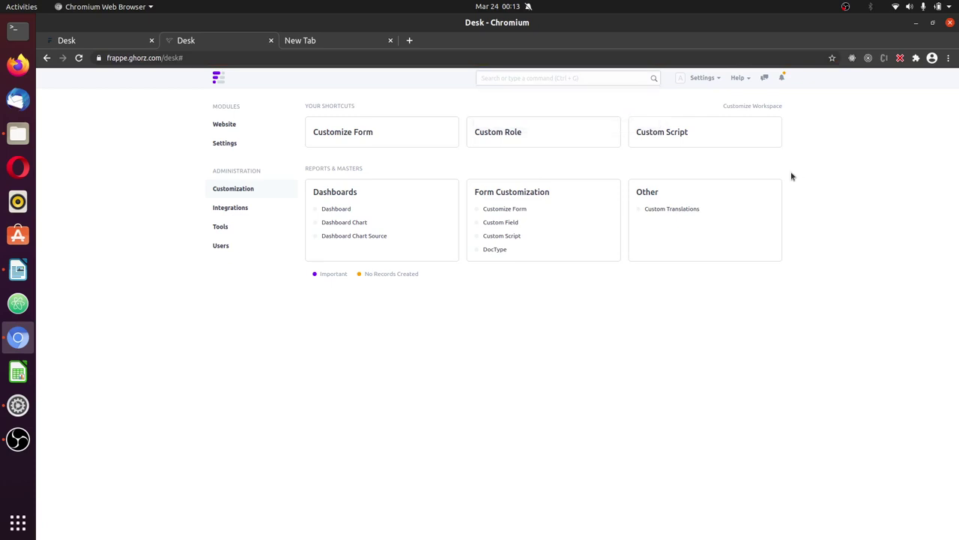
{"action": "left_click", "coordinate": [114, 41]}
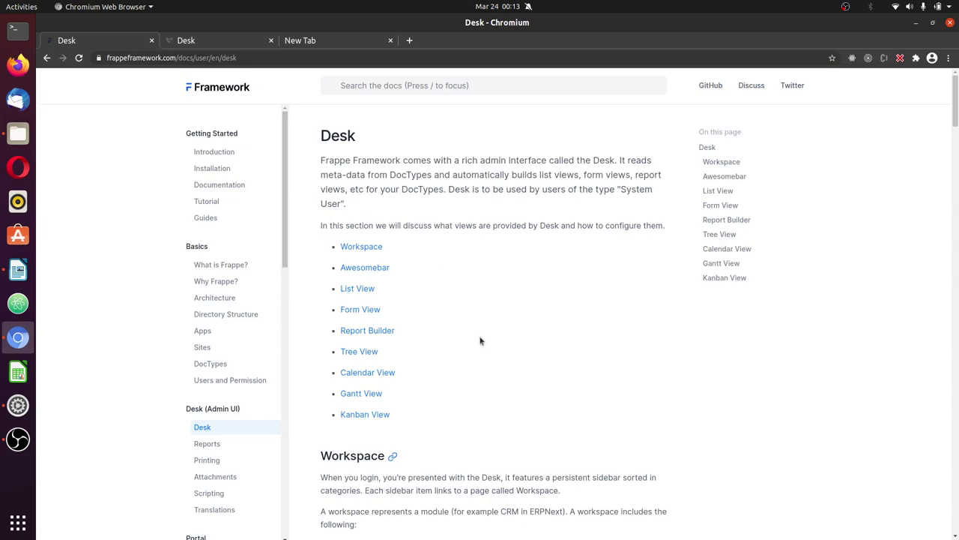
- Jump to the docs' Workspace section and scroll through modules, shortcuts and masters
{"action": "left_click", "coordinate": [365, 249]}
{"action": "scroll", "coordinate": [462, 380], "scroll_direction": "down", "scroll_amount": 4}
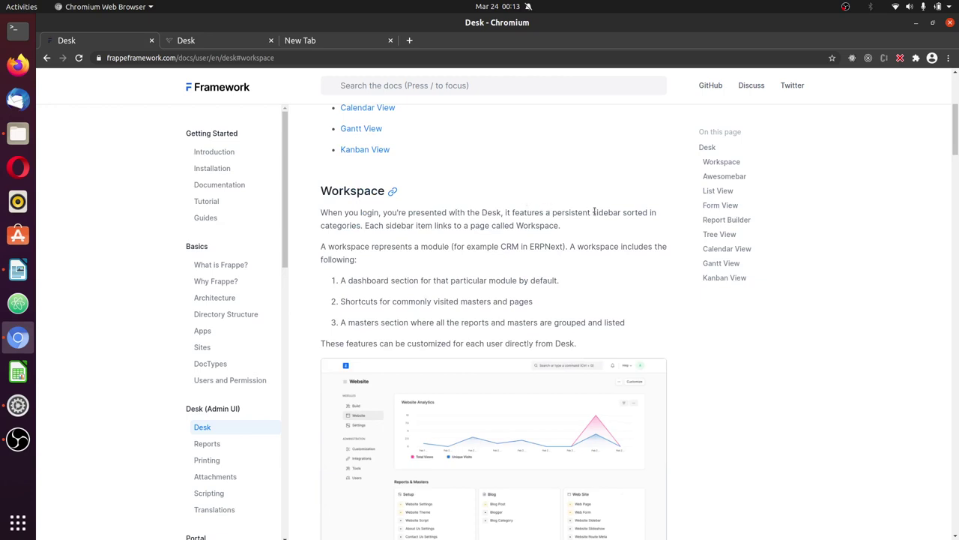
{"action": "scroll", "coordinate": [392, 282], "scroll_direction": "down", "scroll_amount": 1}
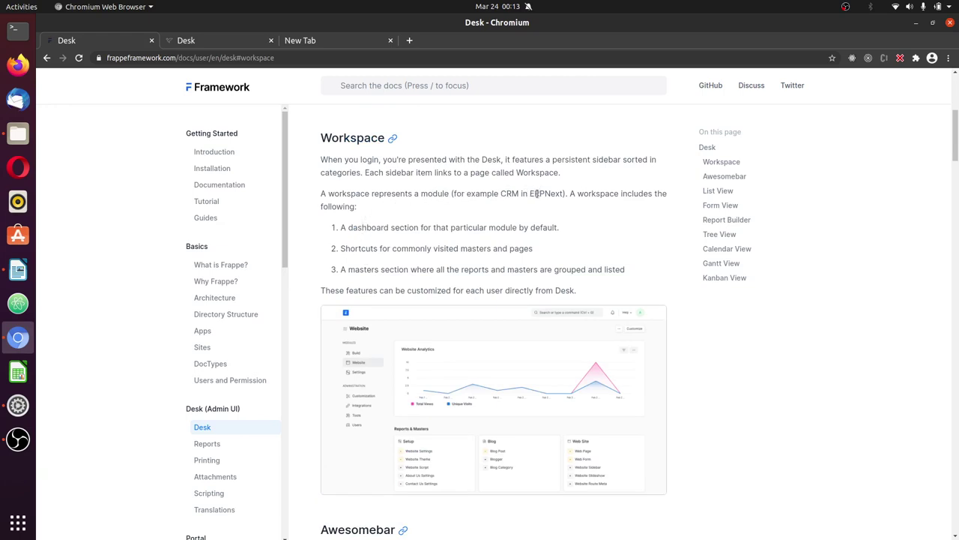
{"action": "scroll", "coordinate": [538, 317], "scroll_direction": "down", "scroll_amount": 1}
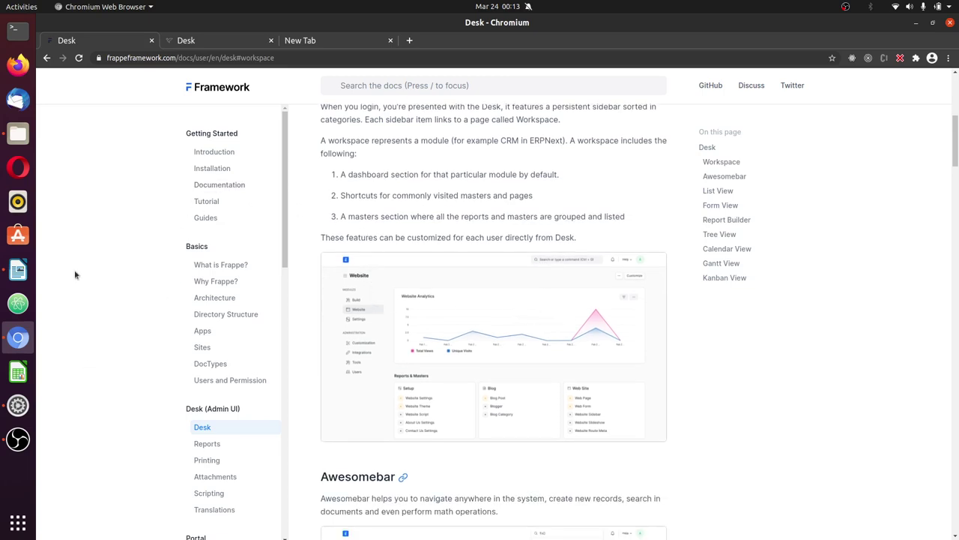
{"action": "left_click", "coordinate": [191, 41]}
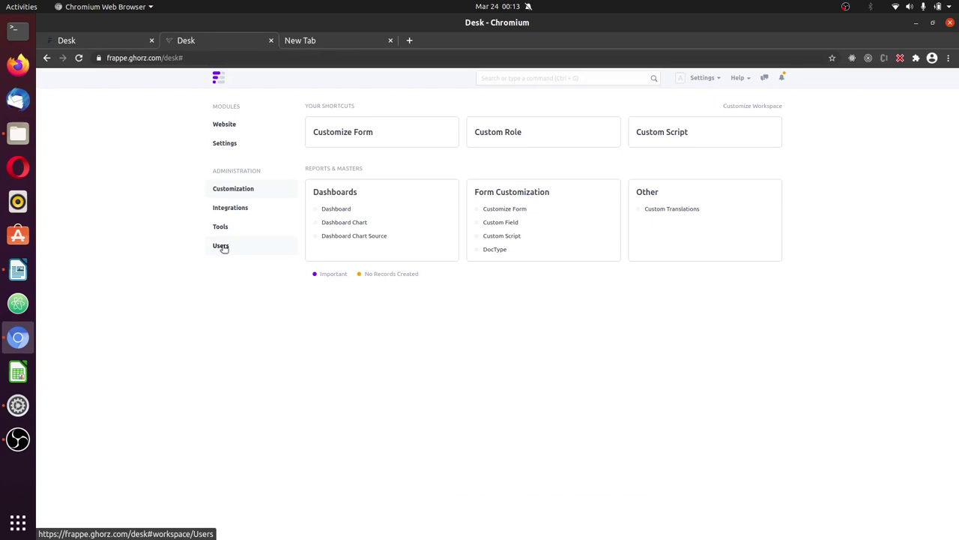
- Open the Users workspace showing User, Role and Permission Manager shortcuts
{"action": "left_click", "coordinate": [221, 246]}
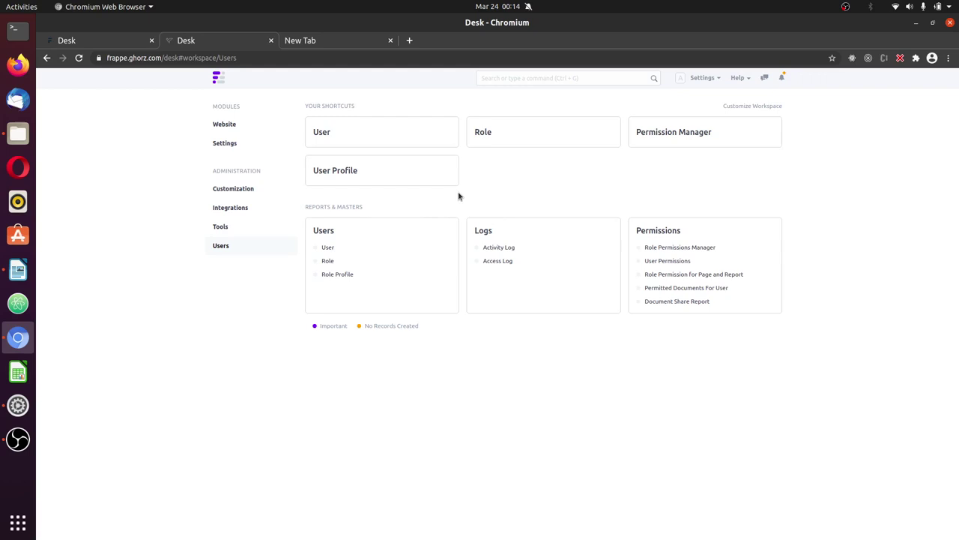
- Switch to the documentation and scroll down to the Awesomebar section
{"action": "left_click", "coordinate": [89, 40]}
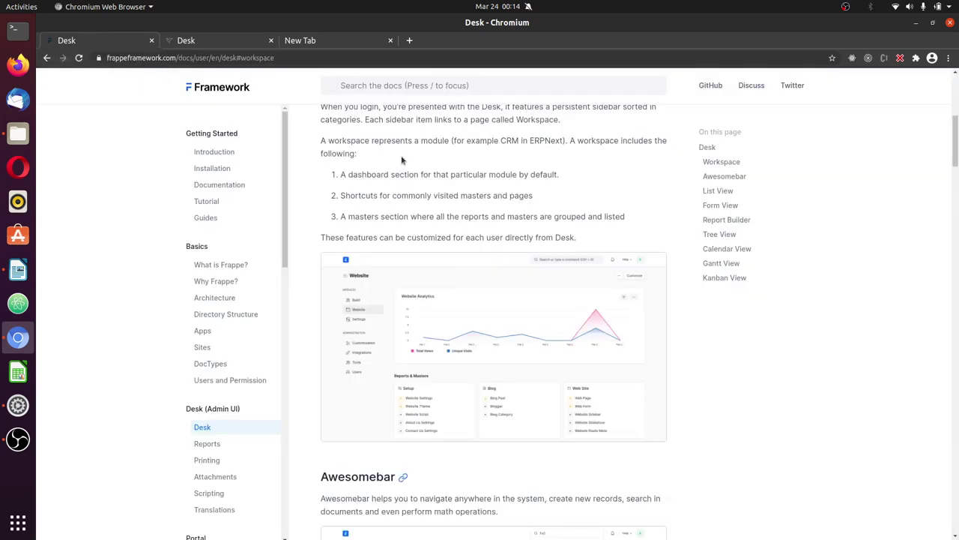
{"action": "scroll", "coordinate": [447, 270], "scroll_direction": "down", "scroll_amount": 2}
{"action": "scroll", "coordinate": [447, 283], "scroll_direction": "up", "scroll_amount": 5}
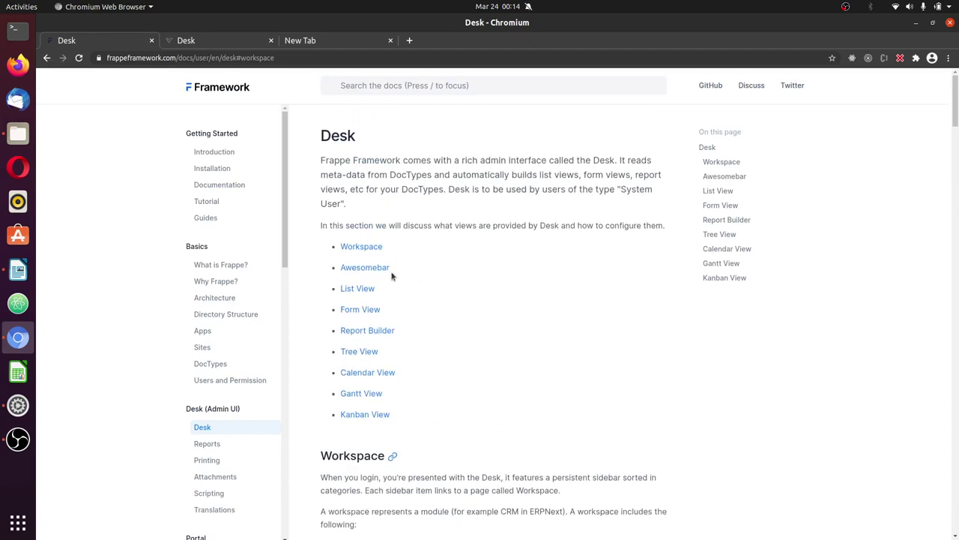
{"action": "scroll", "coordinate": [400, 315], "scroll_direction": "down", "scroll_amount": 4}
{"action": "scroll", "coordinate": [400, 315], "scroll_direction": "down", "scroll_amount": 5}
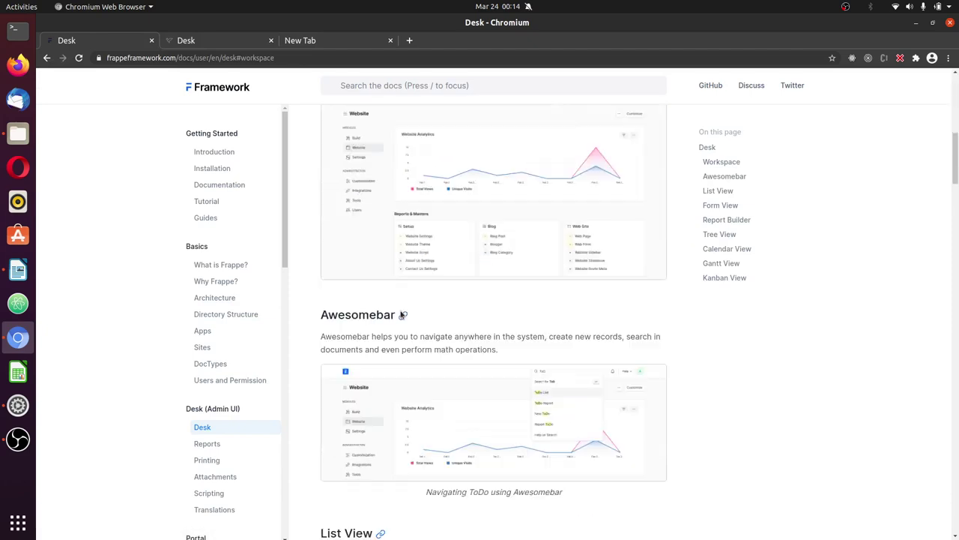
{"action": "scroll", "coordinate": [401, 315], "scroll_direction": "down", "scroll_amount": 1}
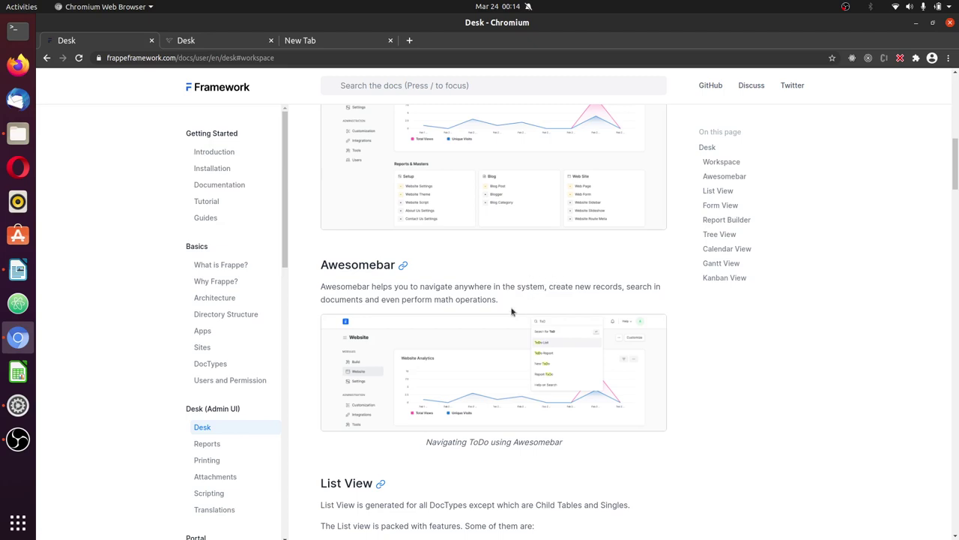
- Switch to the Desk Users workspace and preview the awesomebar's search suggestions
{"action": "left_click", "coordinate": [236, 39]}
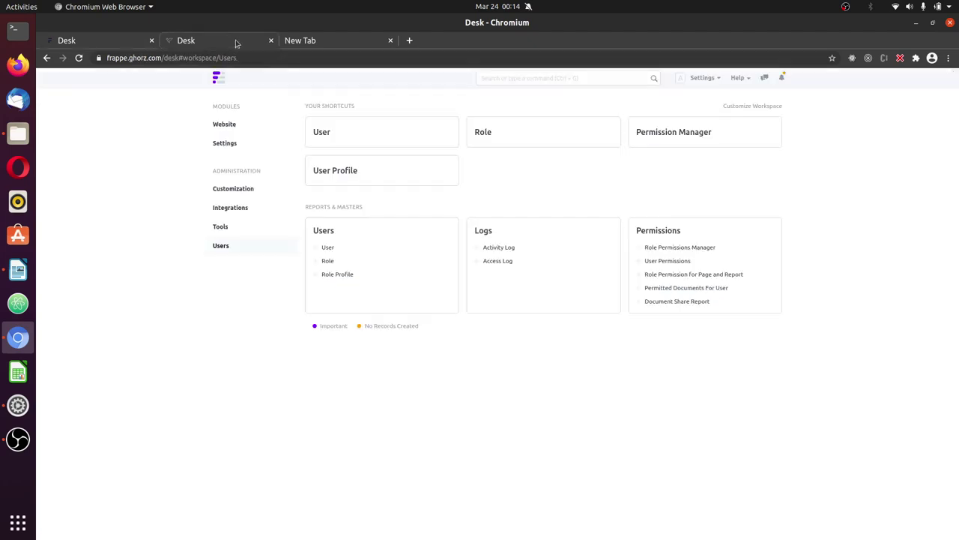
{"action": "left_click", "coordinate": [518, 78]}
{"action": "left_click", "coordinate": [441, 93]}
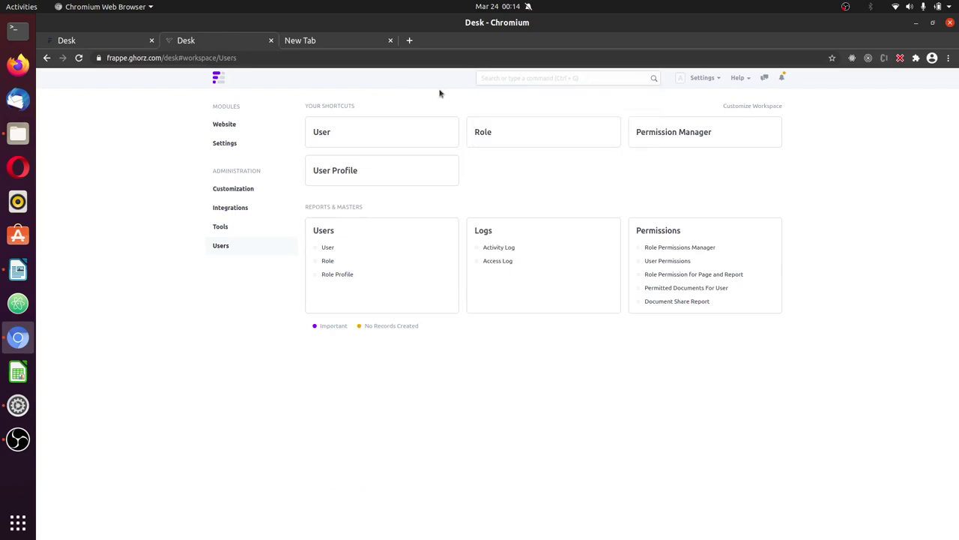
{"action": "left_click", "coordinate": [504, 81]}
{"action": "left_click", "coordinate": [401, 95]}
- Search 'role' in the awesomebar, open the Role list, then go back to the Settings workspace
{"action": "left_click", "coordinate": [539, 78]}
{"action": "type", "text": "role"}
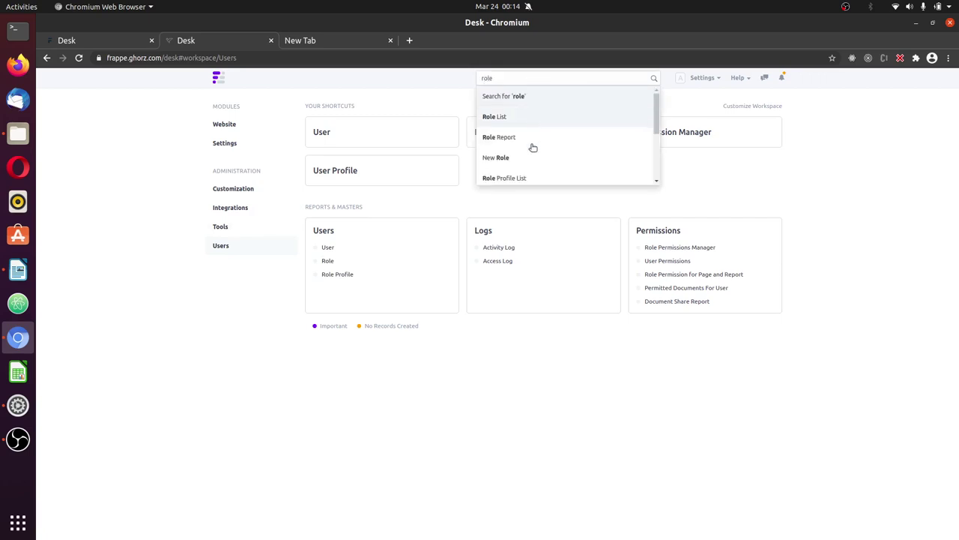
{"action": "scroll", "coordinate": [531, 145], "scroll_direction": "down", "scroll_amount": 3}
{"action": "scroll", "coordinate": [537, 158], "scroll_direction": "up", "scroll_amount": 2}
{"action": "scroll", "coordinate": [536, 158], "scroll_direction": "up", "scroll_amount": 1}
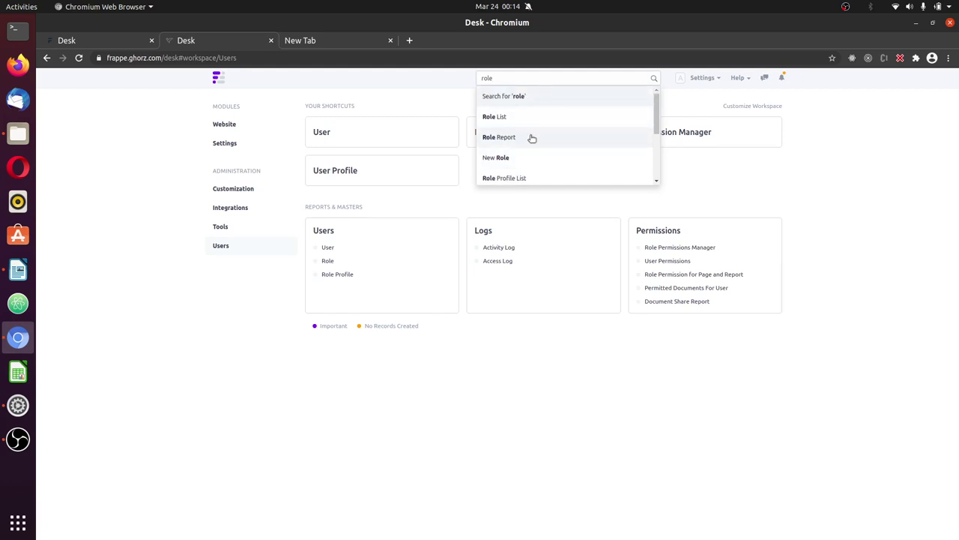
{"action": "scroll", "coordinate": [536, 168], "scroll_direction": "down", "scroll_amount": 1}
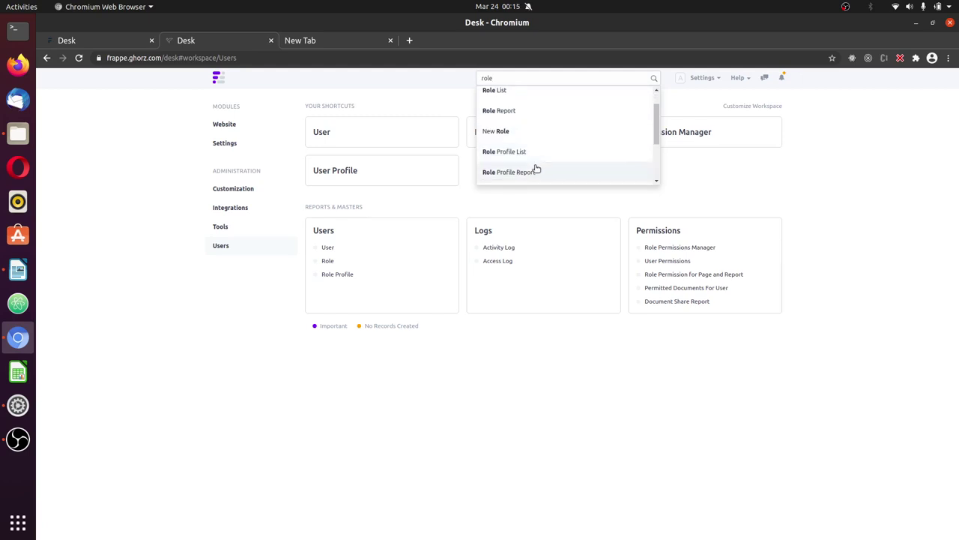
{"action": "scroll", "coordinate": [537, 168], "scroll_direction": "down", "scroll_amount": 2}
{"action": "scroll", "coordinate": [537, 168], "scroll_direction": "up", "scroll_amount": 3}
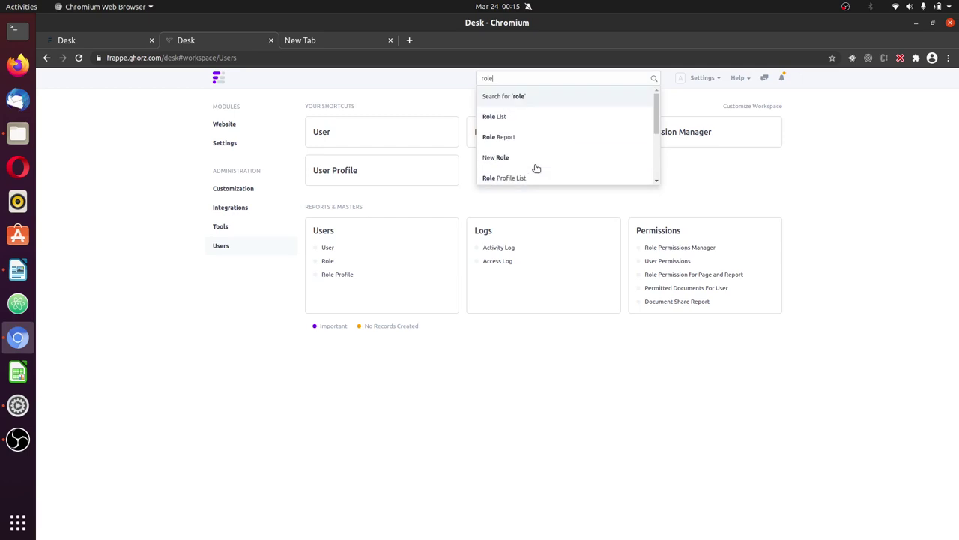
{"action": "left_click", "coordinate": [531, 123]}
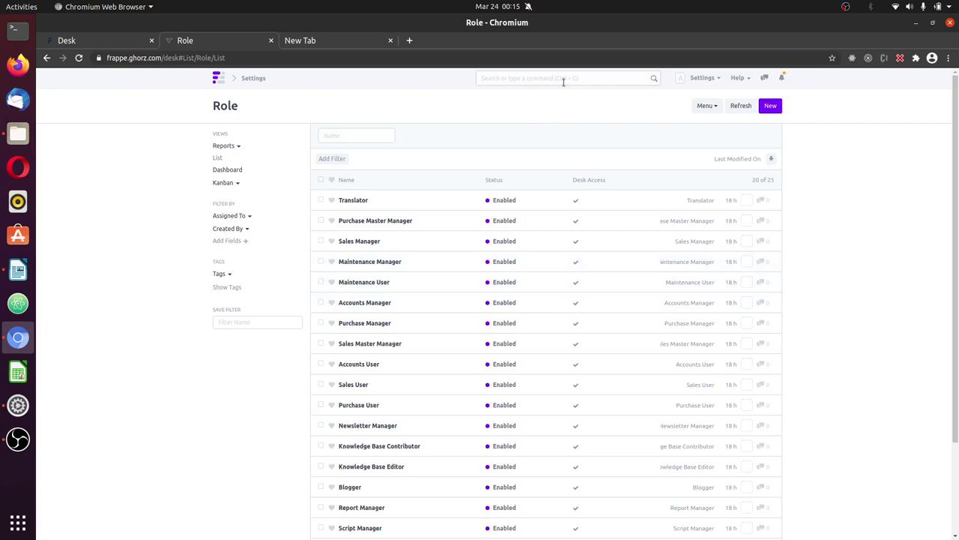
{"action": "left_click", "coordinate": [251, 79]}
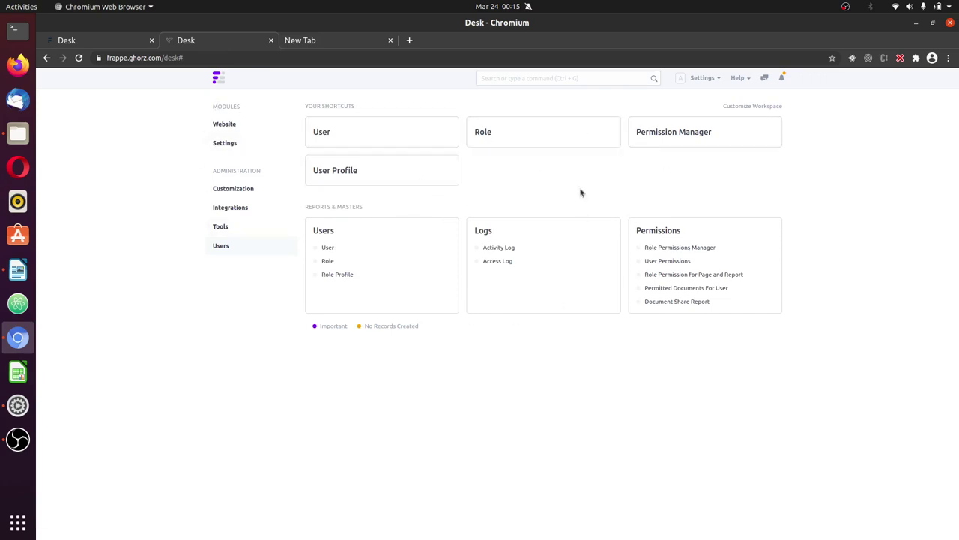
{"action": "left_click", "coordinate": [94, 43]}
{"action": "scroll", "coordinate": [429, 314], "scroll_direction": "down", "scroll_amount": 4}
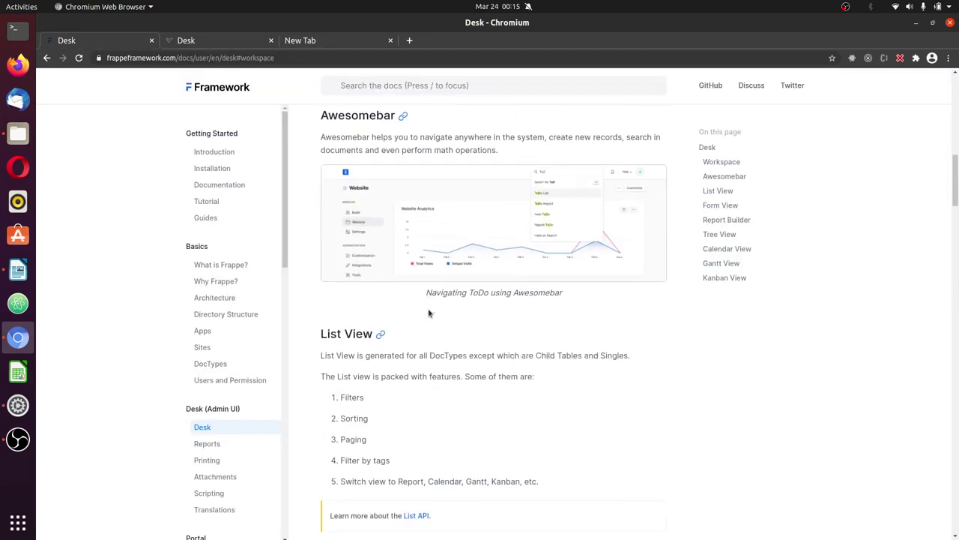
{"action": "scroll", "coordinate": [429, 313], "scroll_direction": "down", "scroll_amount": 3}
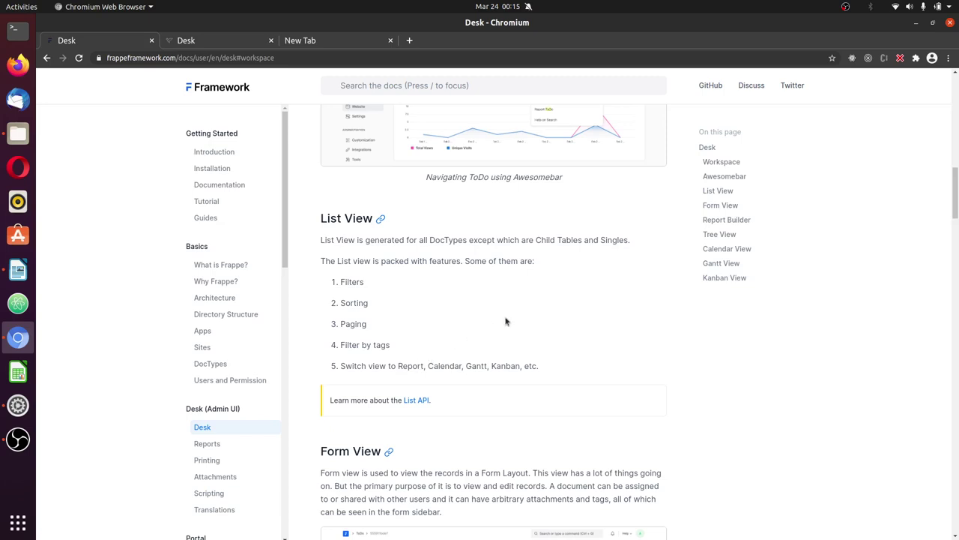
{"action": "scroll", "coordinate": [528, 311], "scroll_direction": "up", "scroll_amount": 1}
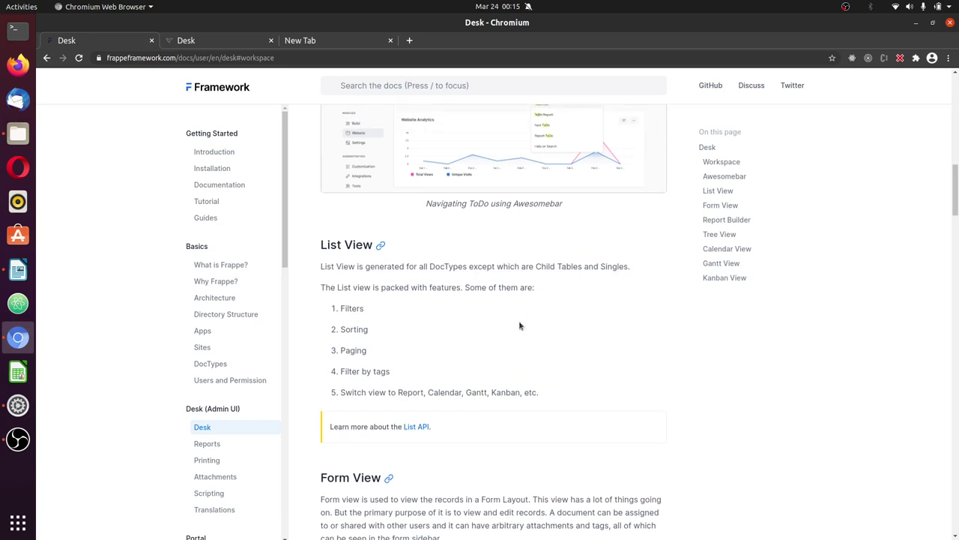
{"action": "scroll", "coordinate": [481, 398], "scroll_direction": "up", "scroll_amount": 1}
{"action": "scroll", "coordinate": [482, 400], "scroll_direction": "up", "scroll_amount": 3}
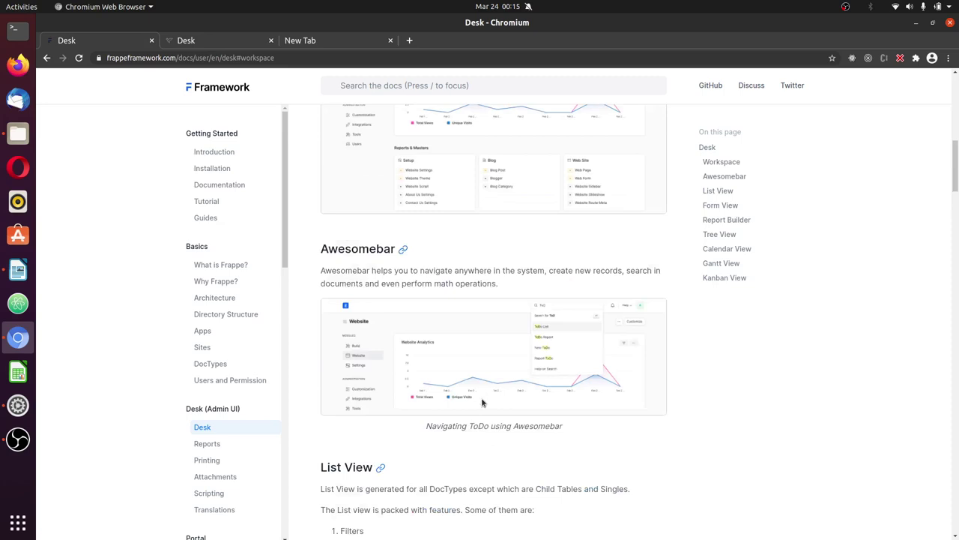
{"action": "scroll", "coordinate": [482, 401], "scroll_direction": "up", "scroll_amount": 2}
- Open the User list from the Users workspace and inspect its address and heading
{"action": "left_click", "coordinate": [215, 36]}
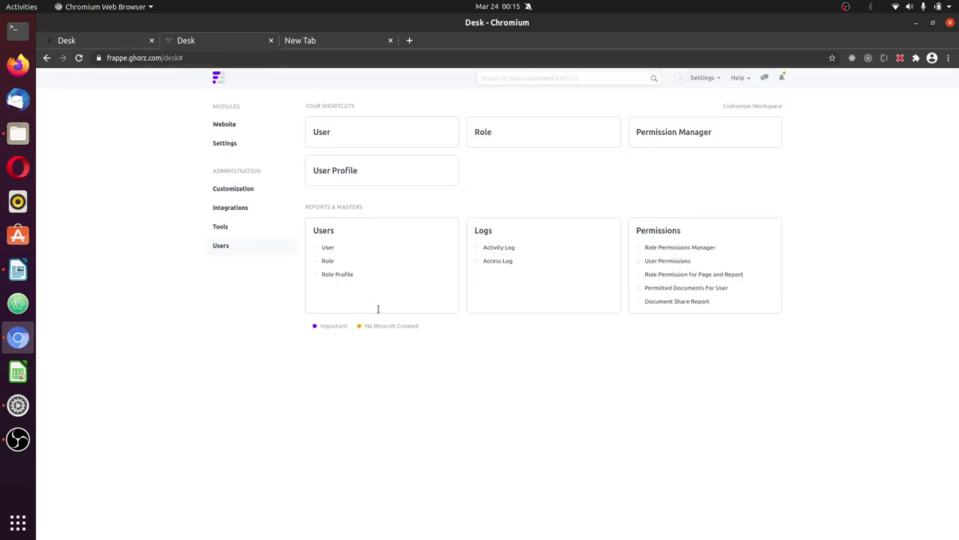
{"action": "left_click", "coordinate": [210, 247]}
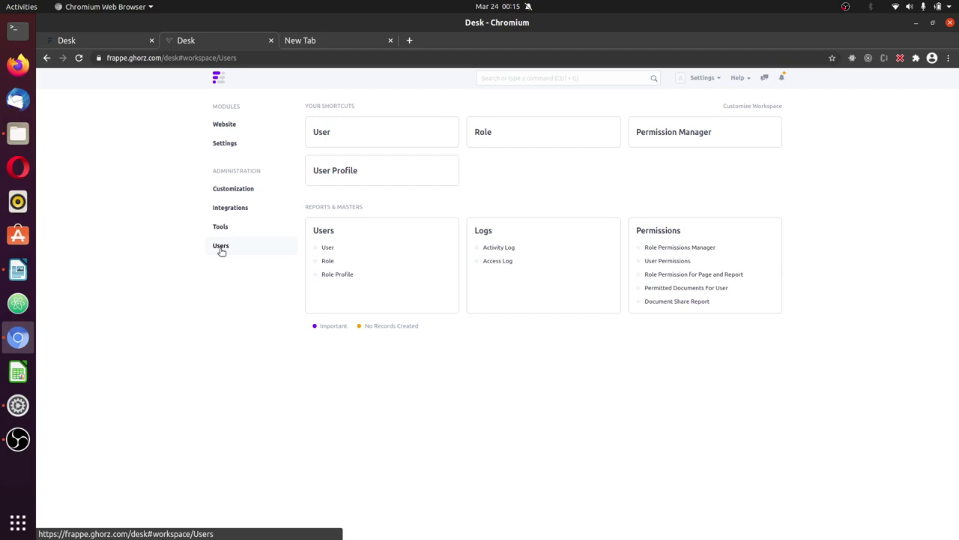
{"action": "left_click", "coordinate": [336, 137]}
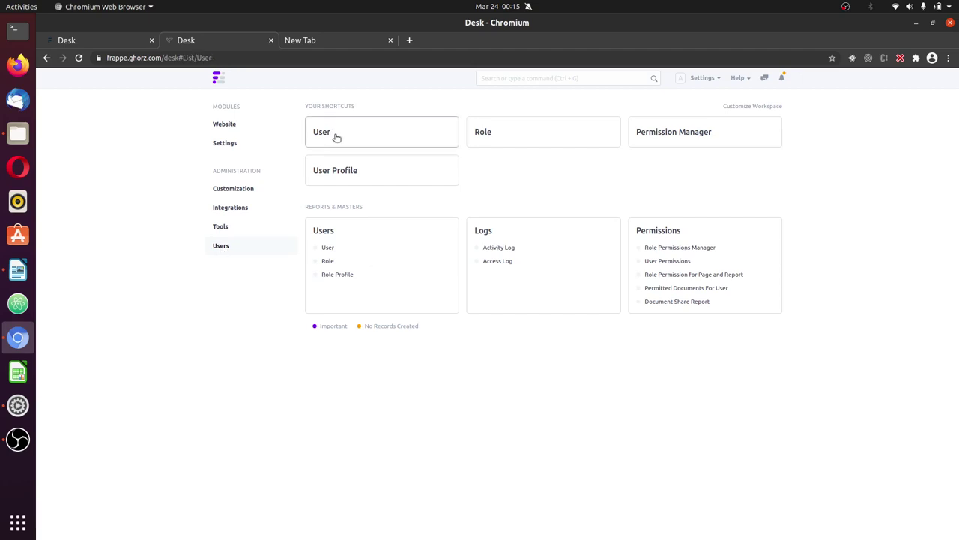
{"action": "left_click", "coordinate": [208, 59]}
{"action": "left_click", "coordinate": [248, 57]}
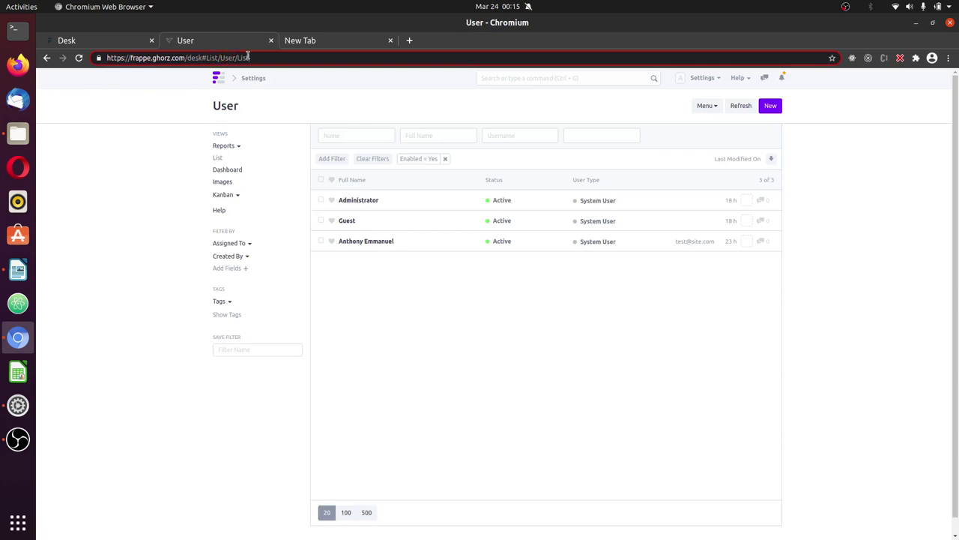
{"action": "double_click", "coordinate": [245, 58]}
{"action": "left_click_drag", "start_coordinate": [239, 111], "coordinate": [218, 107]}
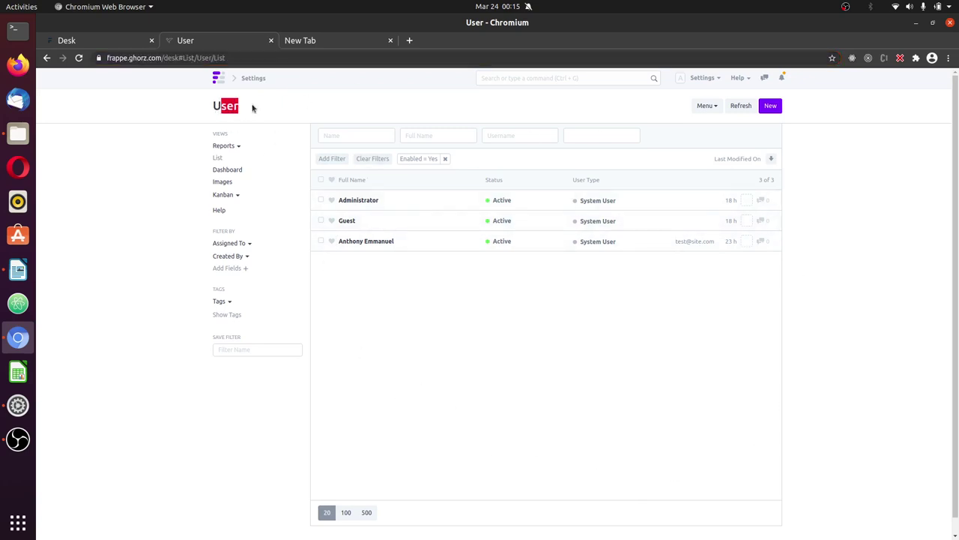
{"action": "left_click", "coordinate": [253, 108]}
- Glance at the docs, then open the New User quick form from the User list
{"action": "left_click", "coordinate": [106, 42]}
{"action": "scroll", "coordinate": [392, 413], "scroll_direction": "down", "scroll_amount": 5}
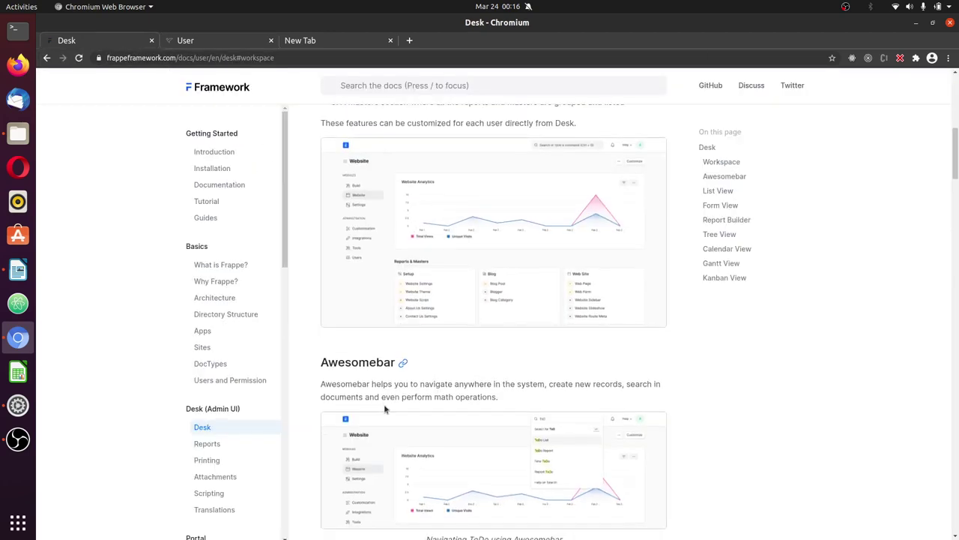
{"action": "left_click", "coordinate": [222, 43]}
{"action": "left_click", "coordinate": [772, 105]}
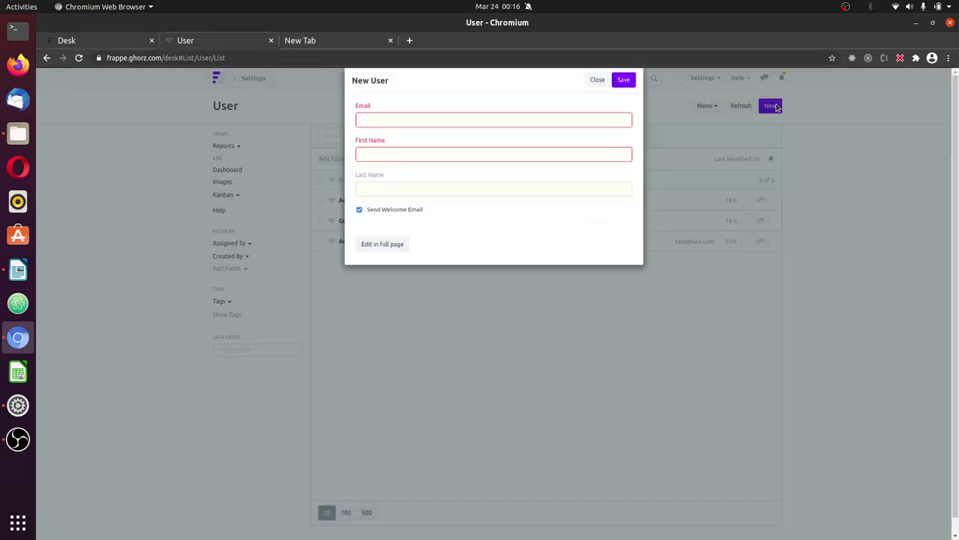
- Close the quick form, select all three users to preview Actions and Menu, then unselect
{"action": "left_click", "coordinate": [598, 97]}
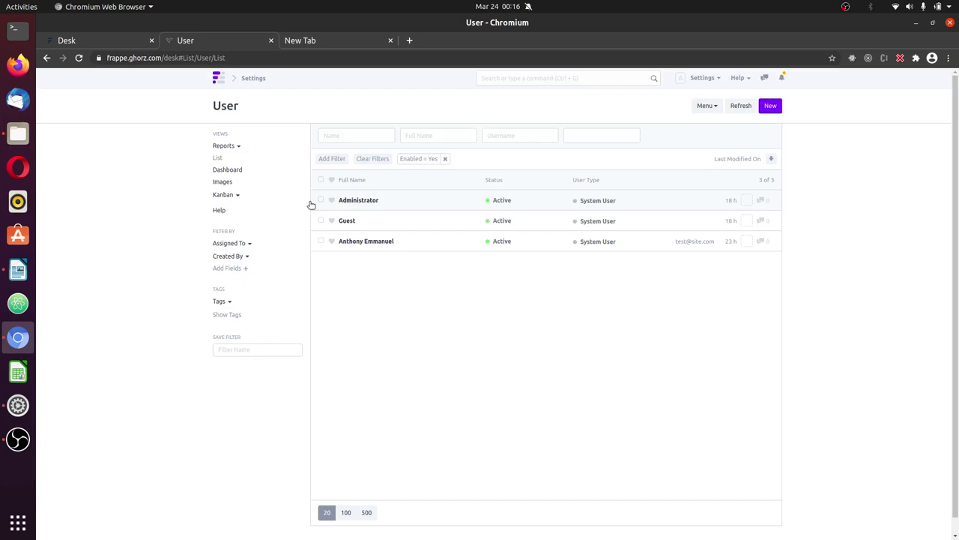
{"action": "left_click", "coordinate": [321, 181]}
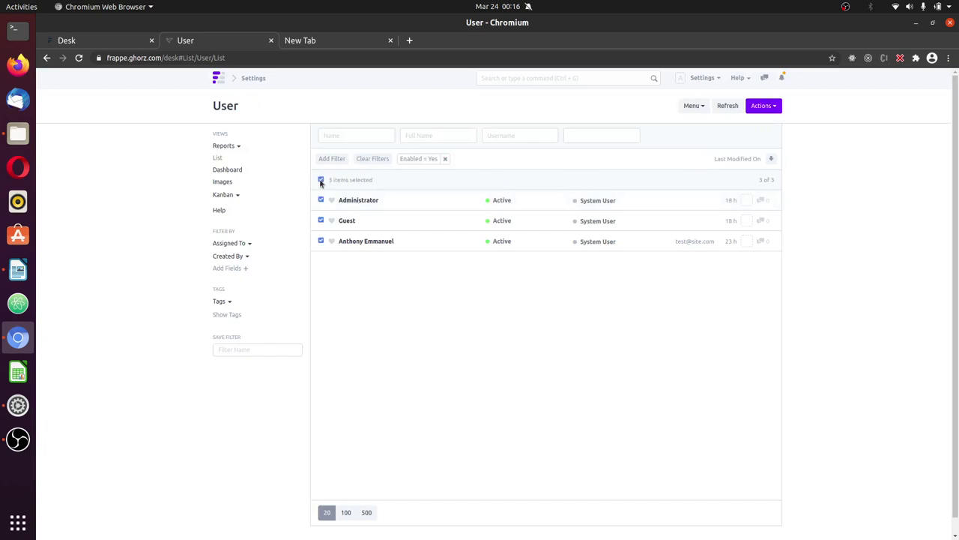
{"action": "left_click", "coordinate": [753, 113]}
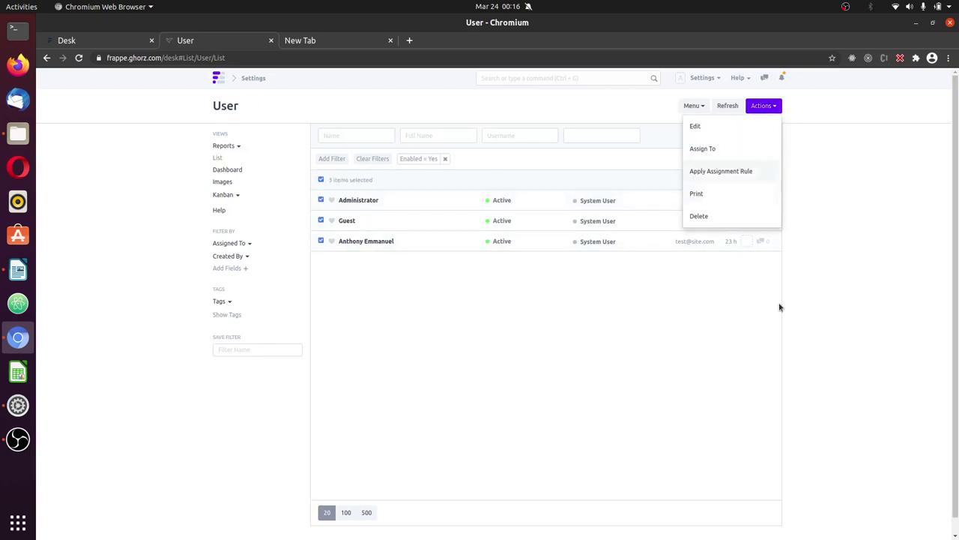
{"action": "left_click", "coordinate": [697, 380]}
{"action": "left_click", "coordinate": [691, 106]}
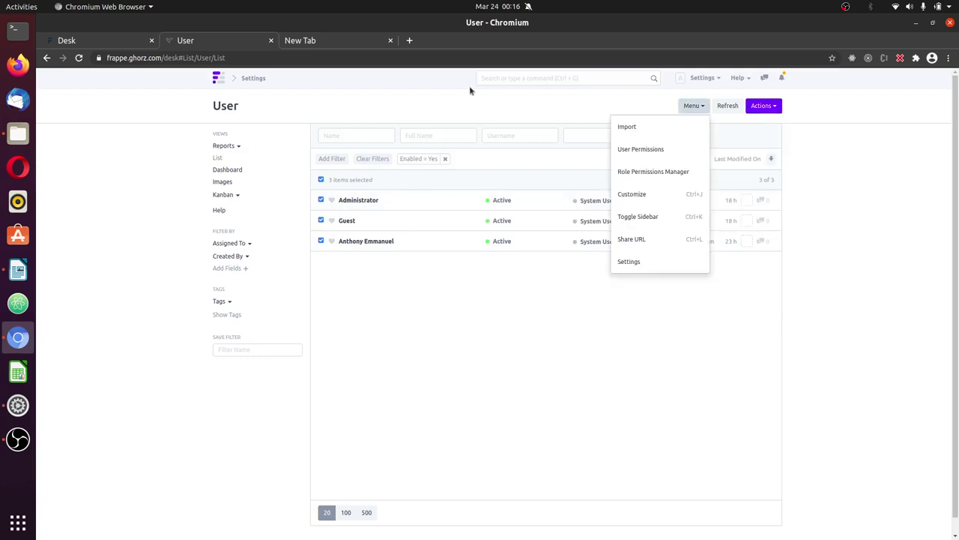
{"action": "left_click", "coordinate": [454, 100]}
{"action": "left_click", "coordinate": [320, 180]}
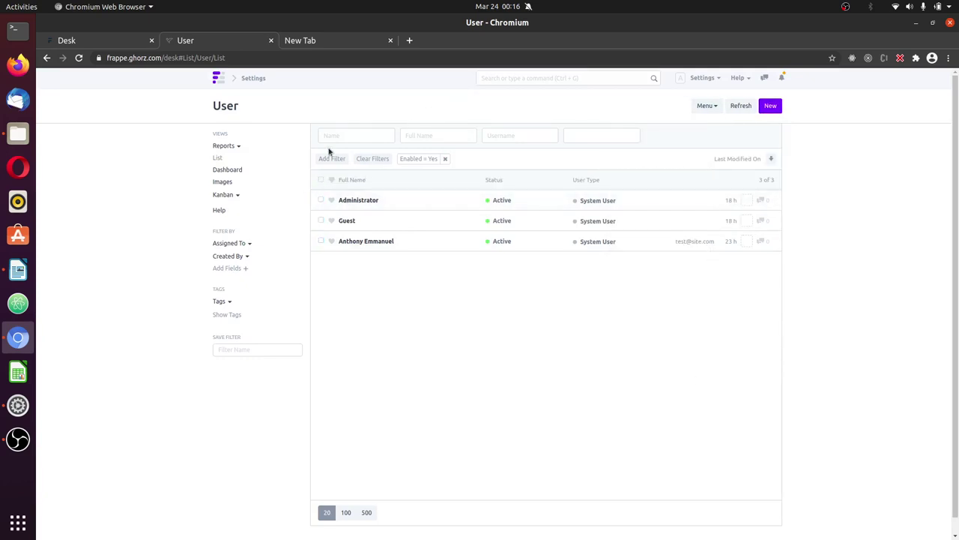
- Scroll the docs to the Form View section and return to the User list
{"action": "left_click", "coordinate": [90, 42]}
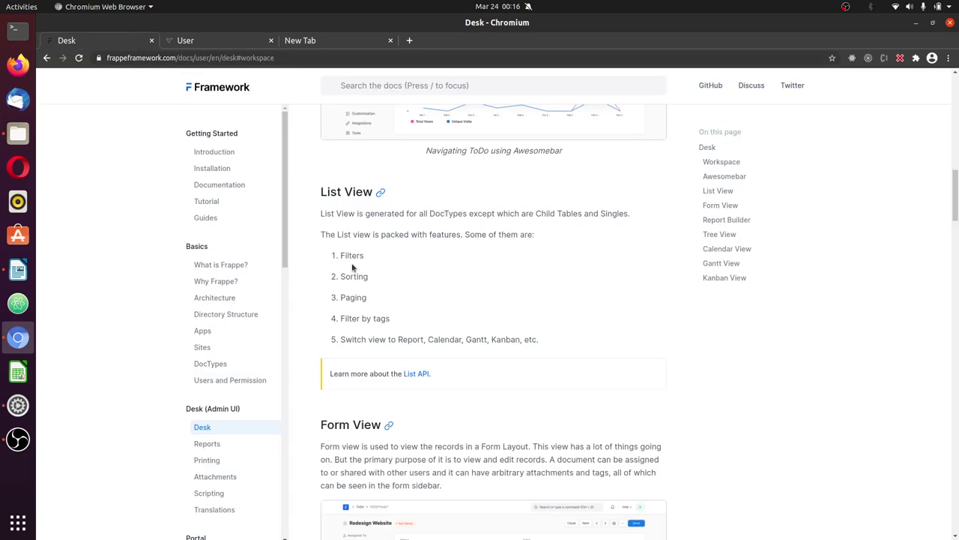
{"action": "scroll", "coordinate": [469, 456], "scroll_direction": "down", "scroll_amount": 3}
{"action": "scroll", "coordinate": [435, 298], "scroll_direction": "down", "scroll_amount": 3}
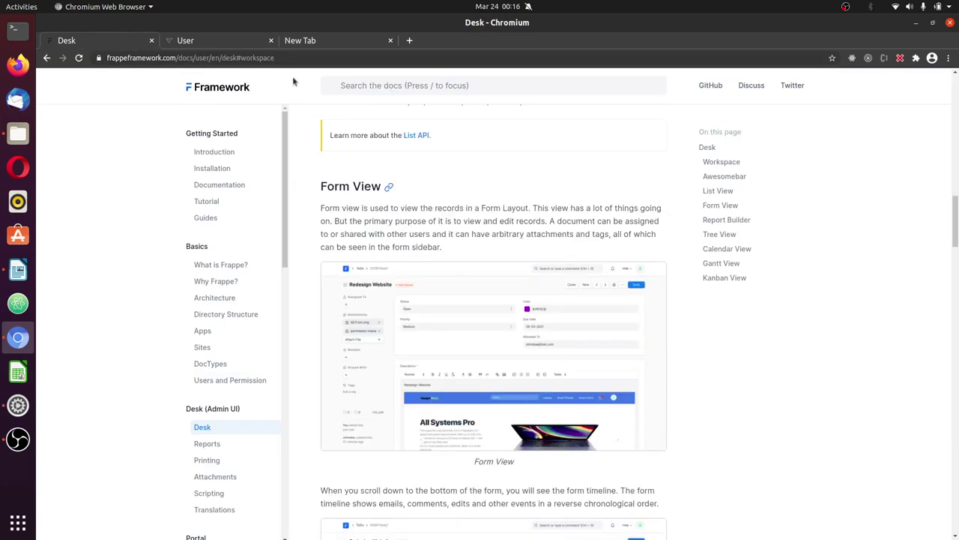
{"action": "left_click", "coordinate": [195, 41]}
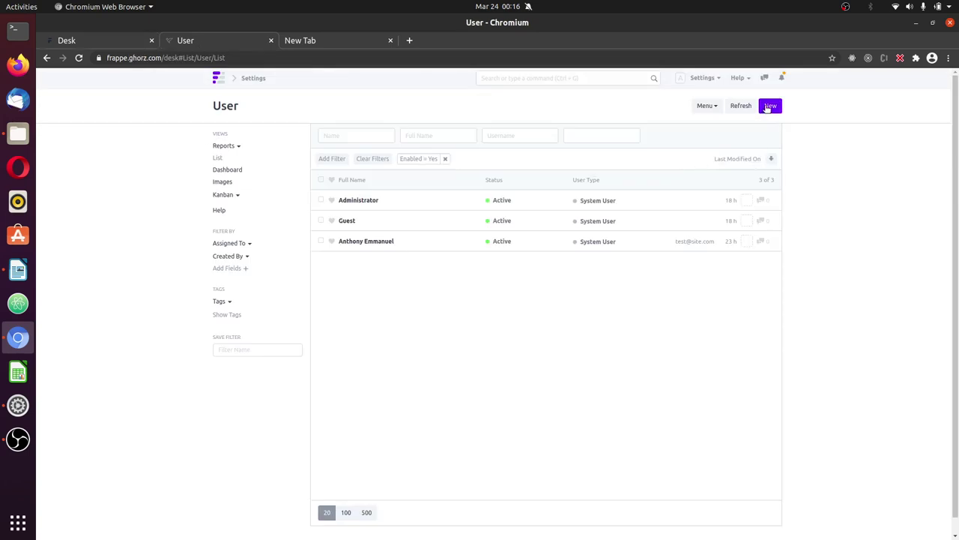
- Open New User 2 in the full form and click into the Username and First Name fields
{"action": "left_click", "coordinate": [769, 106]}
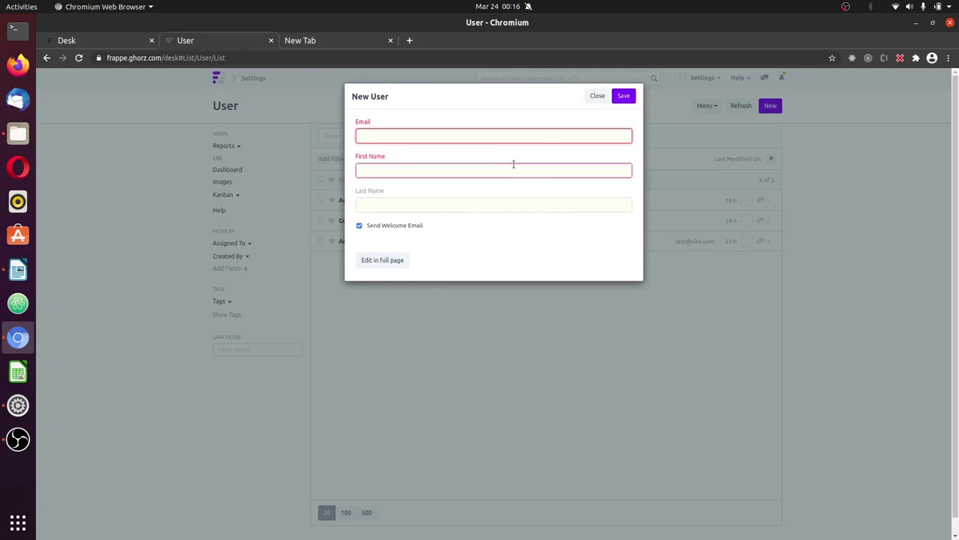
{"action": "left_click", "coordinate": [385, 263]}
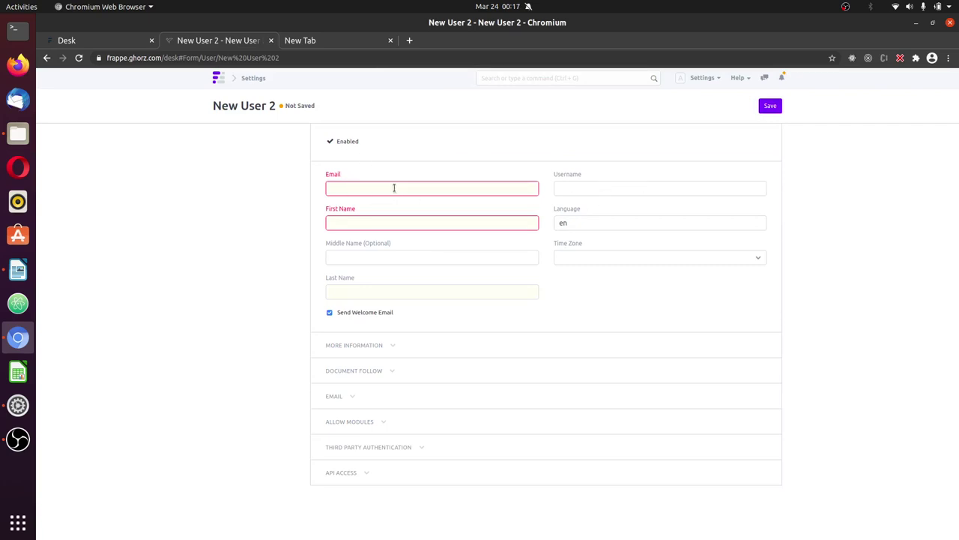
{"action": "left_click", "coordinate": [572, 188]}
{"action": "left_click", "coordinate": [496, 216]}
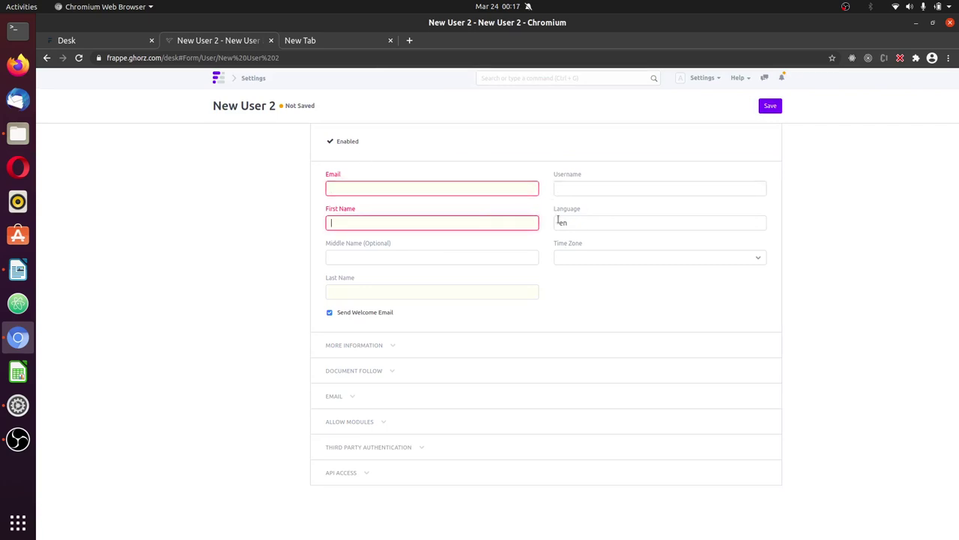
- Browse the time zone list, toggle More Information, and expand Document Follow
{"action": "left_click", "coordinate": [493, 257]}
{"action": "left_click", "coordinate": [577, 260]}
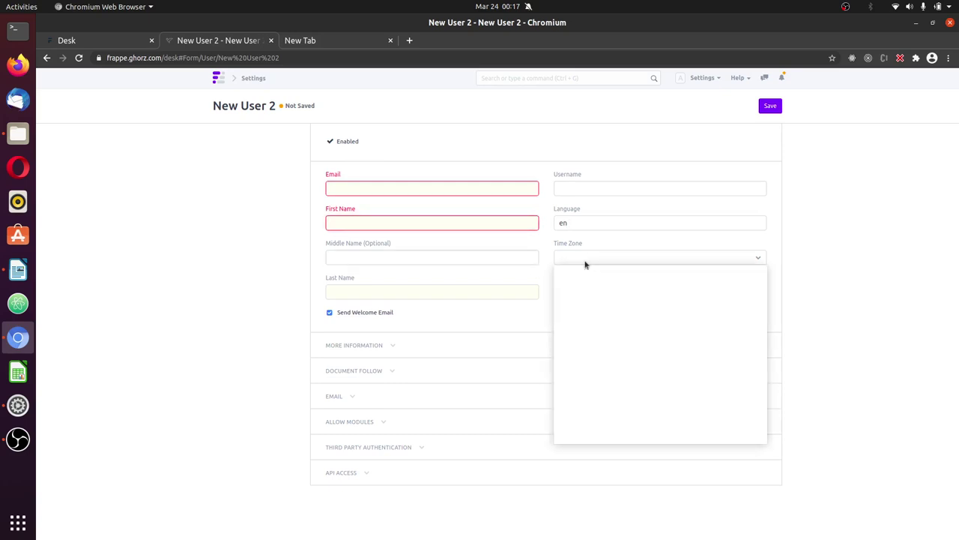
{"action": "left_click", "coordinate": [828, 222]}
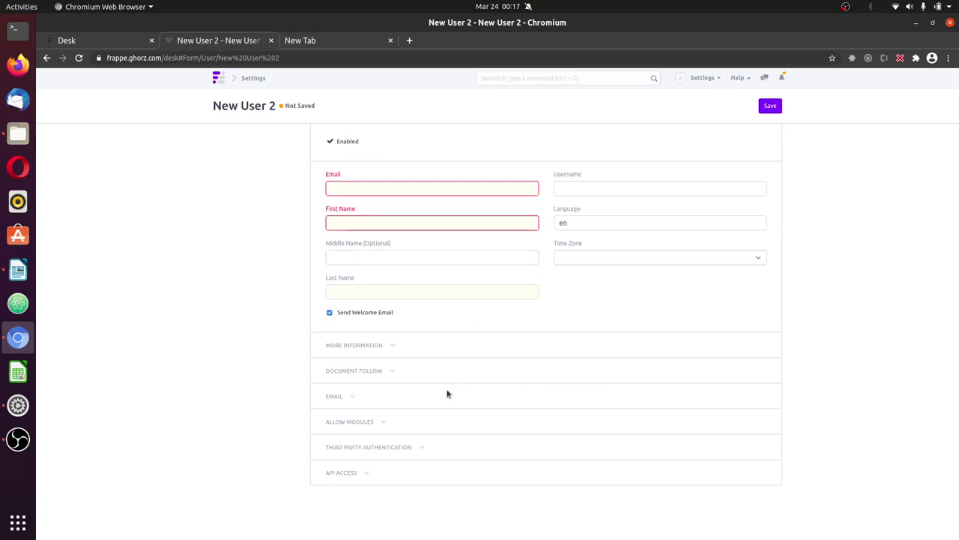
{"action": "left_click", "coordinate": [392, 345]}
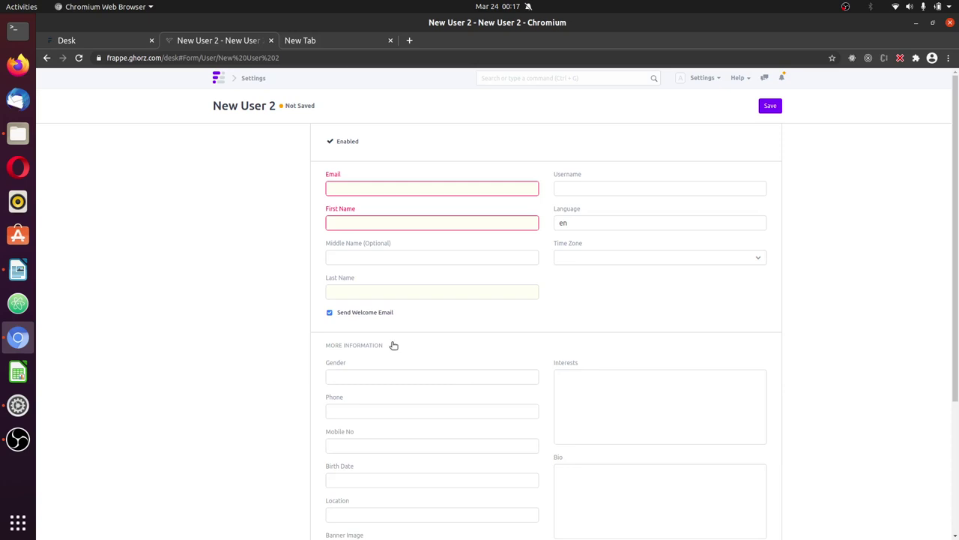
{"action": "left_click", "coordinate": [394, 345]}
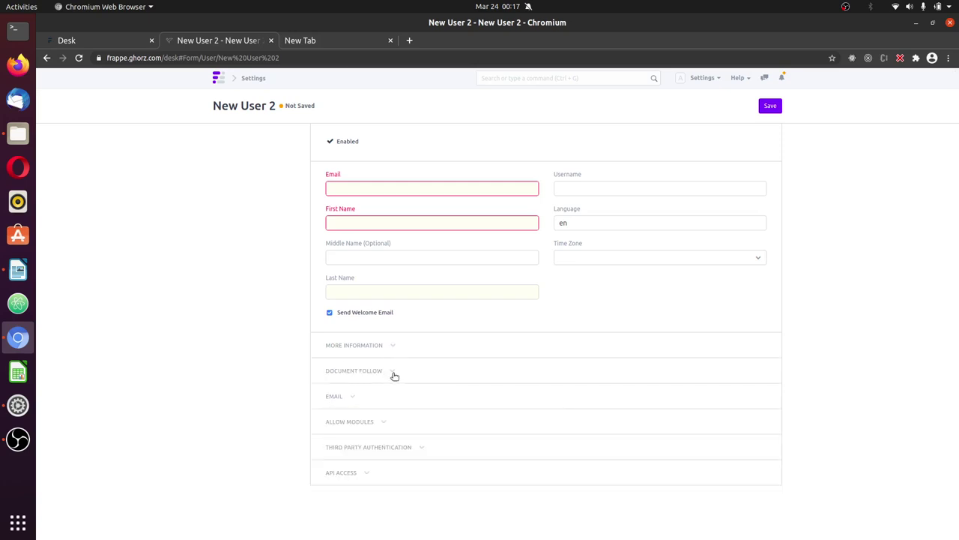
{"action": "left_click", "coordinate": [394, 374]}
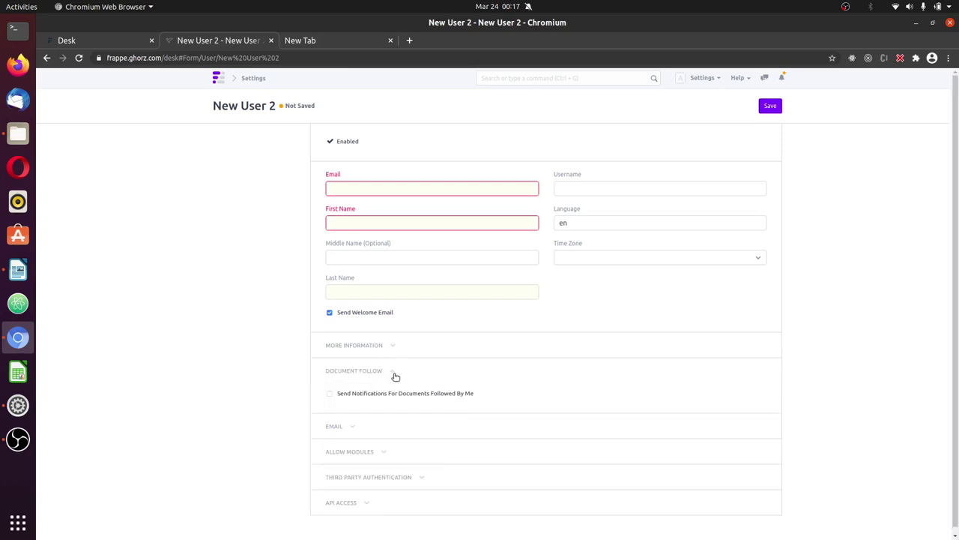
{"action": "left_click", "coordinate": [129, 43]}
{"action": "scroll", "coordinate": [434, 269], "scroll_direction": "down", "scroll_amount": 5}
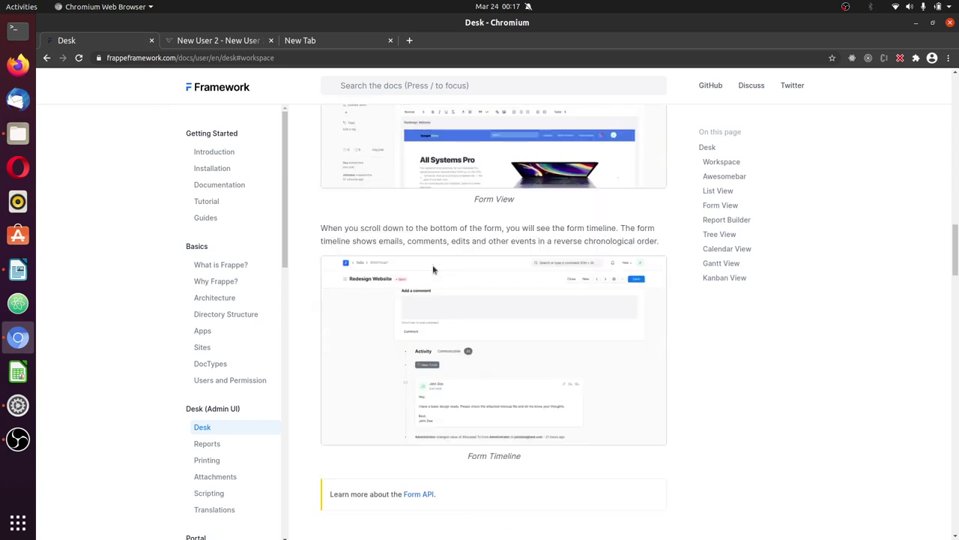
{"action": "scroll", "coordinate": [434, 277], "scroll_direction": "down", "scroll_amount": 2}
{"action": "scroll", "coordinate": [424, 306], "scroll_direction": "down", "scroll_amount": 1}
{"action": "scroll", "coordinate": [450, 323], "scroll_direction": "down", "scroll_amount": 1}
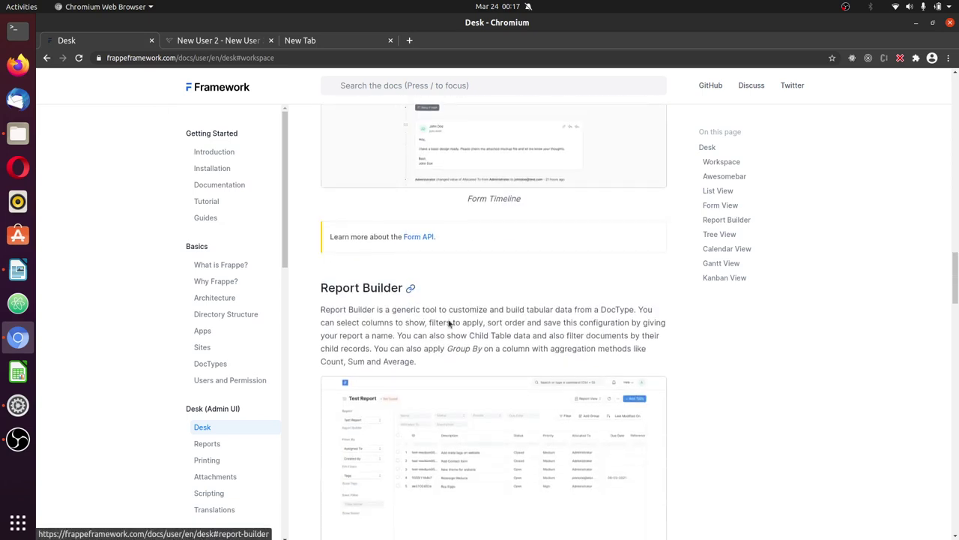
{"action": "scroll", "coordinate": [659, 365], "scroll_direction": "down", "scroll_amount": 2}
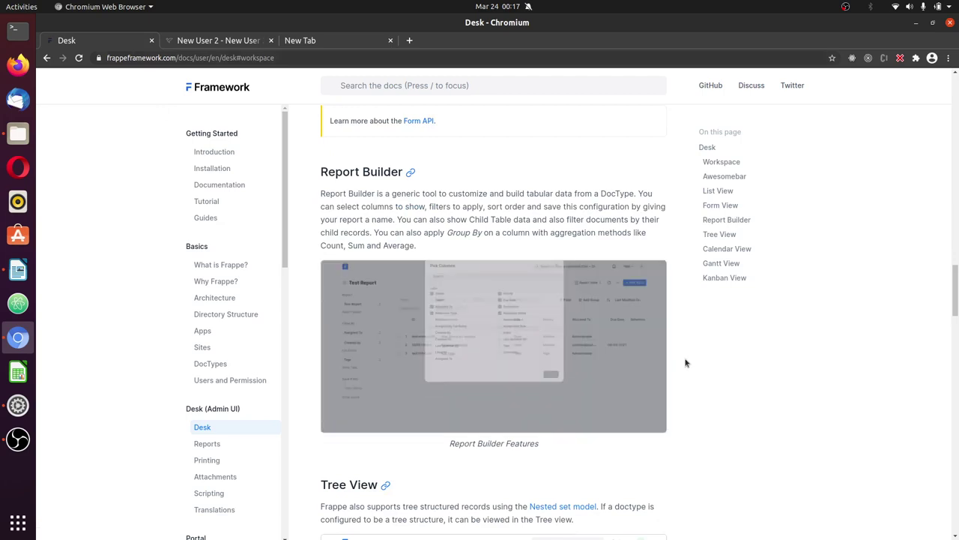
{"action": "left_click", "coordinate": [235, 53]}
{"action": "left_click", "coordinate": [229, 40]}
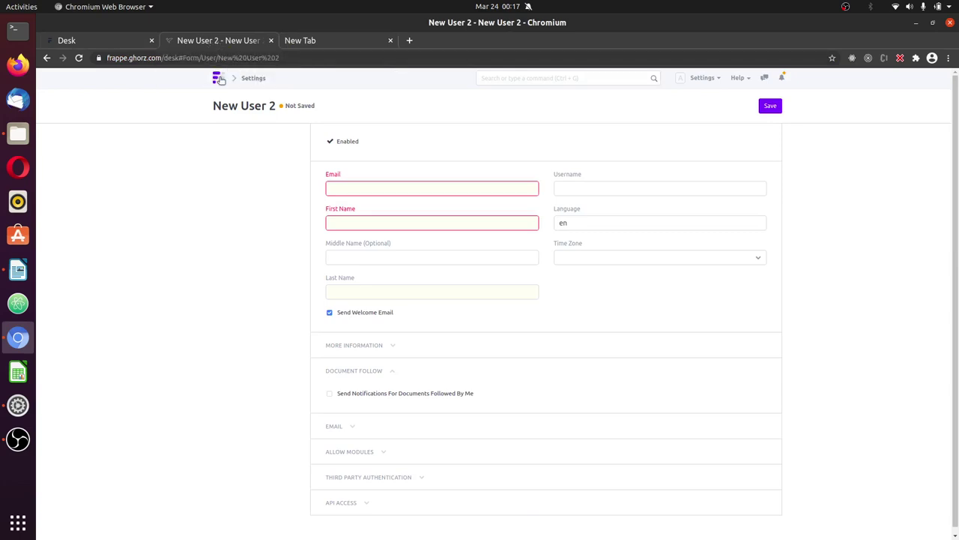
- From Desk home, open the User list and switch it to the Report Builder view
{"action": "left_click", "coordinate": [218, 78]}
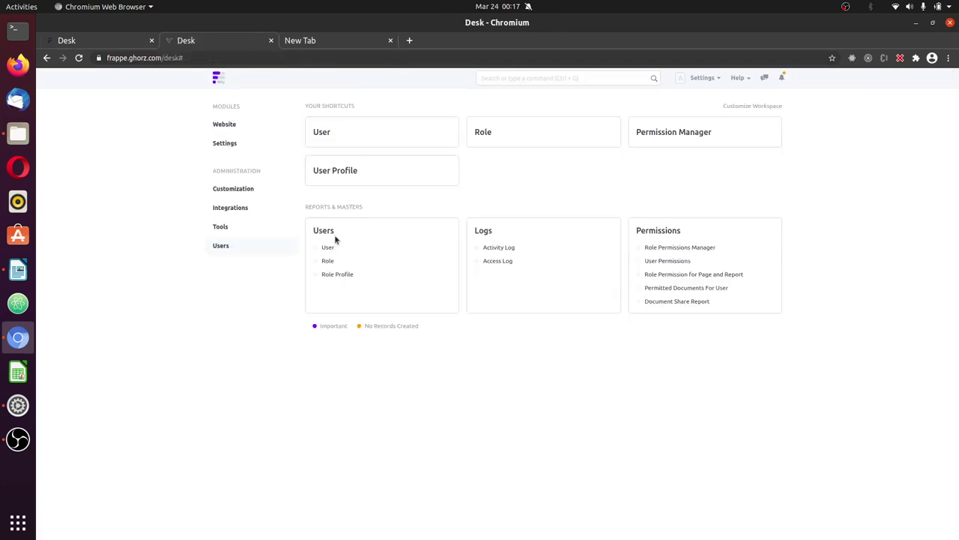
{"action": "left_click", "coordinate": [328, 123]}
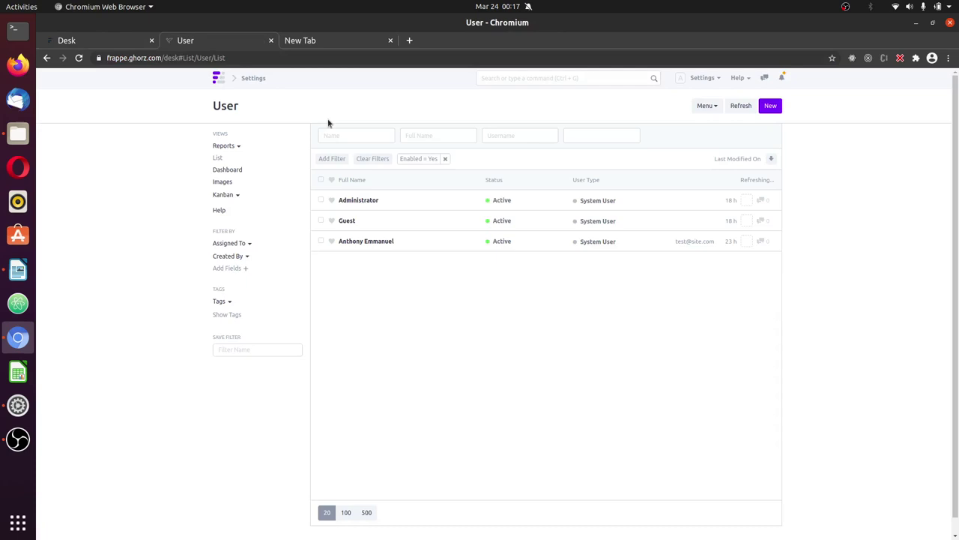
{"action": "left_click", "coordinate": [227, 146]}
{"action": "left_click", "coordinate": [234, 161]}
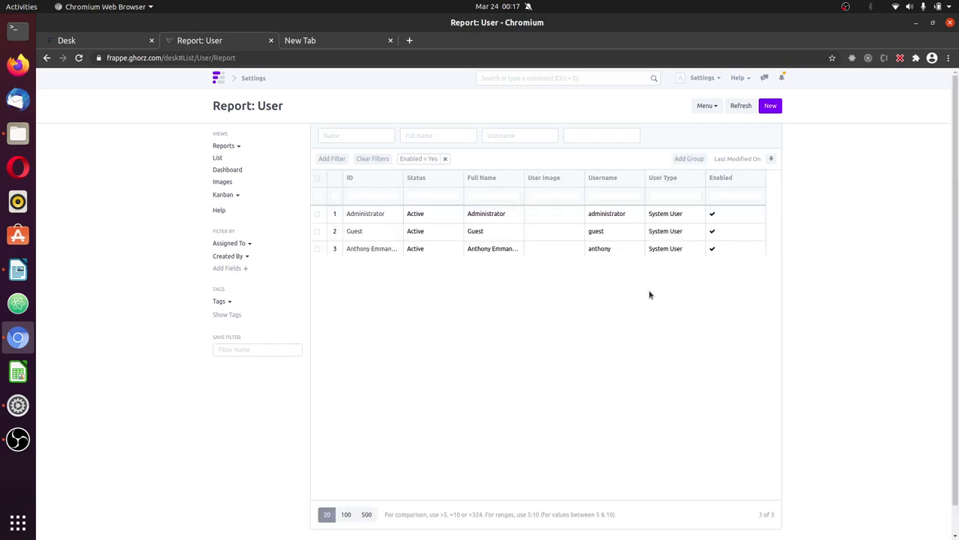
- Open and dismiss the User report's Menu dropdown twice to view its actions
{"action": "left_click", "coordinate": [715, 111]}
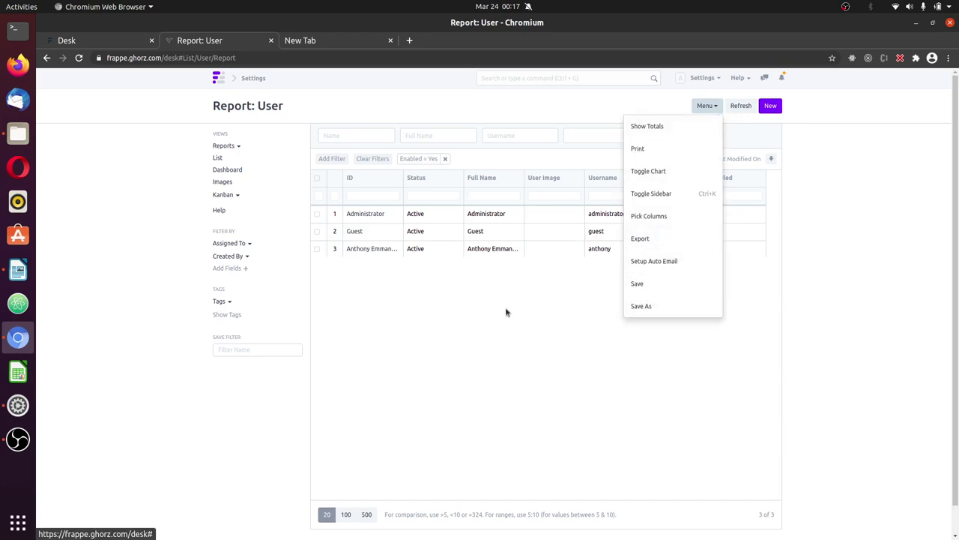
{"action": "left_click", "coordinate": [545, 311]}
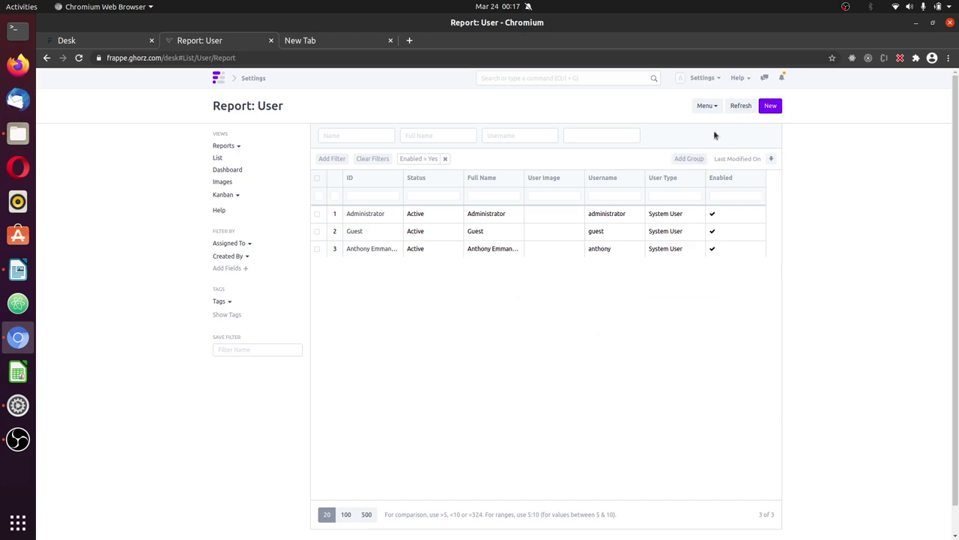
{"action": "left_click", "coordinate": [707, 106]}
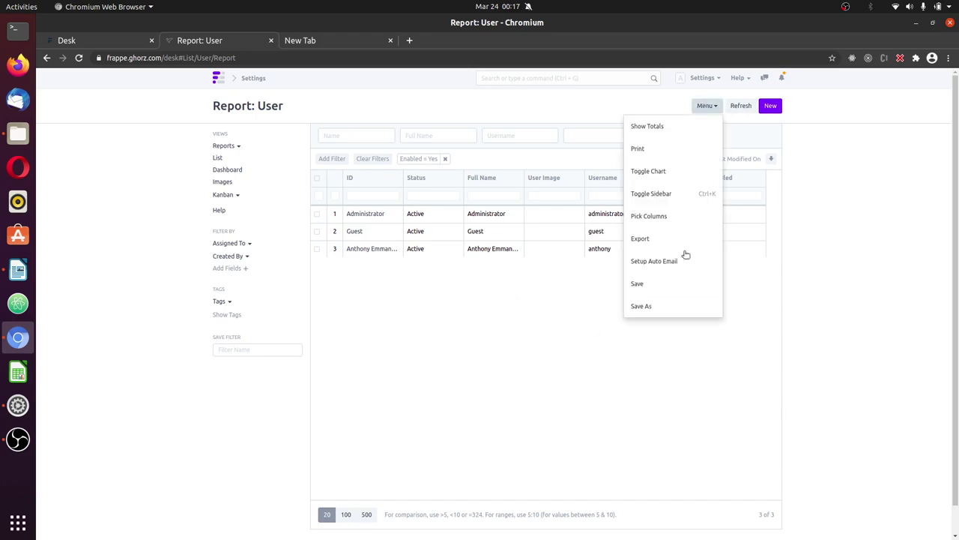
{"action": "left_click", "coordinate": [532, 337]}
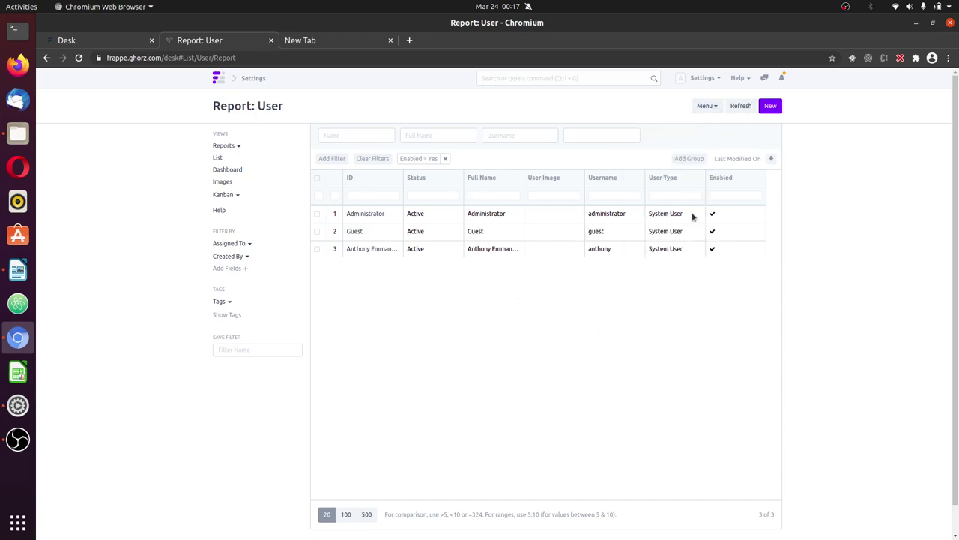
{"action": "left_click", "coordinate": [104, 35]}
{"action": "scroll", "coordinate": [371, 262], "scroll_direction": "up", "scroll_amount": 3}
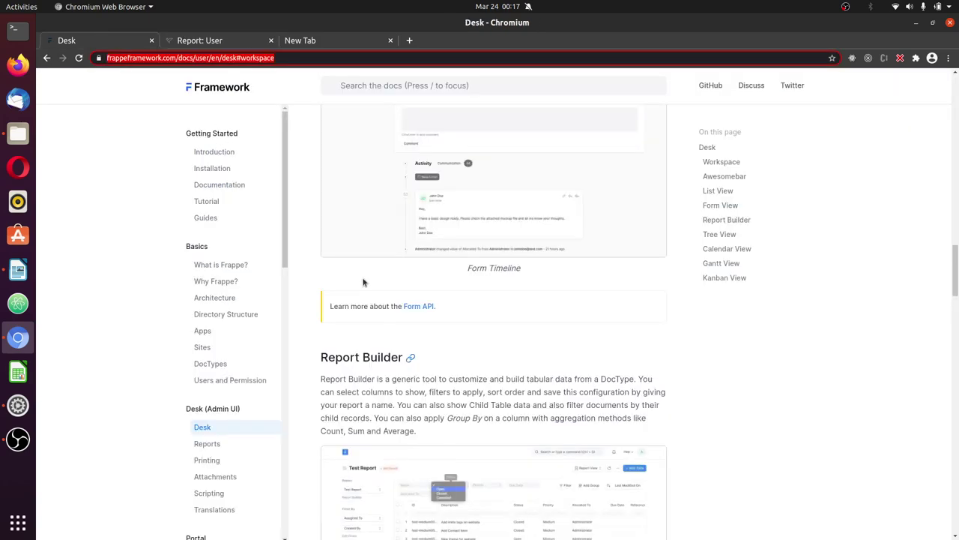
{"action": "scroll", "coordinate": [363, 282], "scroll_direction": "up", "scroll_amount": 5}
{"action": "scroll", "coordinate": [364, 283], "scroll_direction": "up", "scroll_amount": 5}
{"action": "scroll", "coordinate": [366, 287], "scroll_direction": "up", "scroll_amount": 5}
{"action": "scroll", "coordinate": [368, 291], "scroll_direction": "up", "scroll_amount": 3}
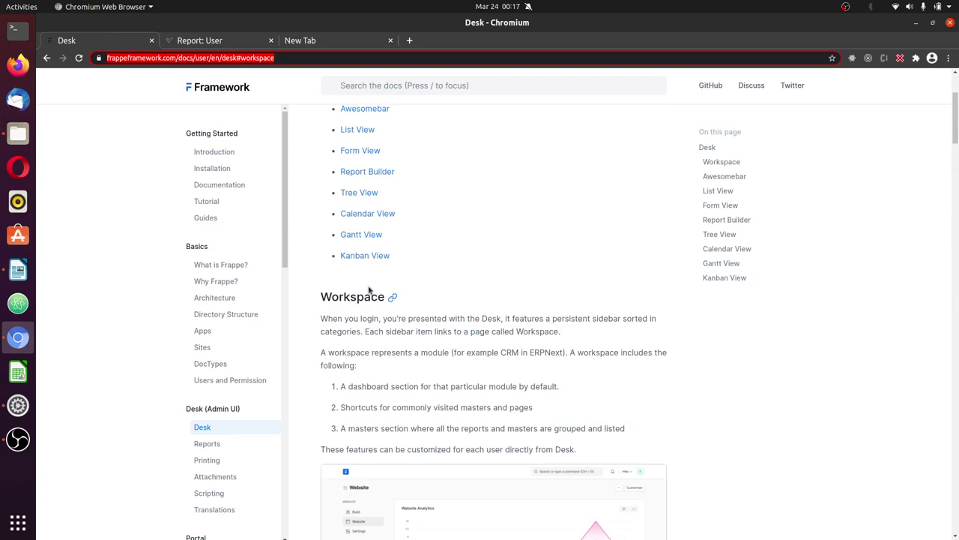
{"action": "scroll", "coordinate": [388, 167], "scroll_direction": "up", "scroll_amount": 1}
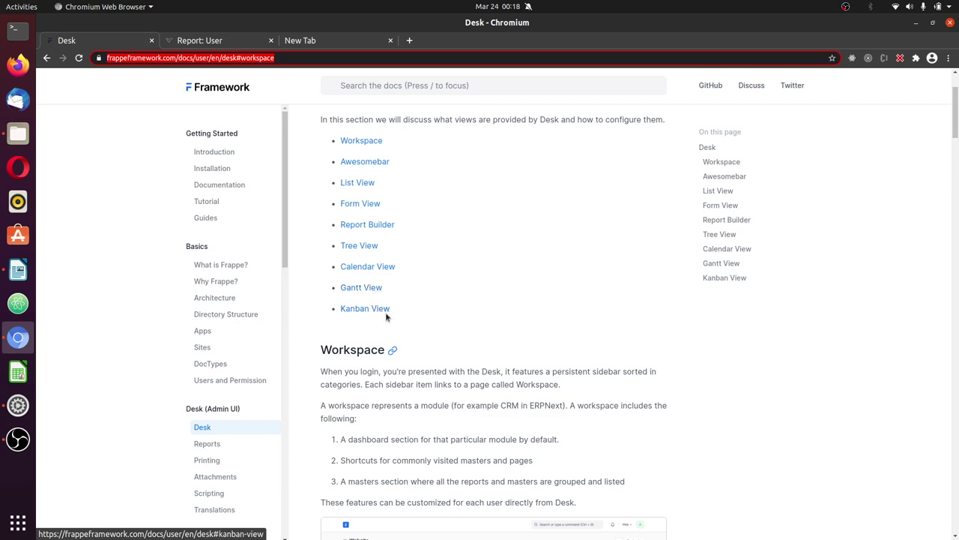
{"action": "left_click_drag", "start_coordinate": [399, 314], "coordinate": [343, 245]}
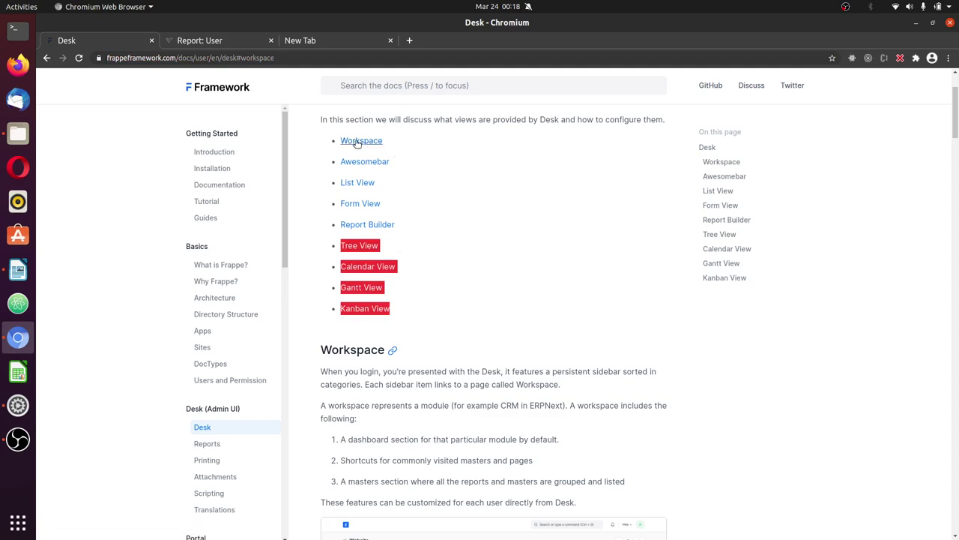
{"action": "left_click", "coordinate": [328, 136]}
{"action": "left_click_drag", "start_coordinate": [339, 153], "coordinate": [387, 215]}
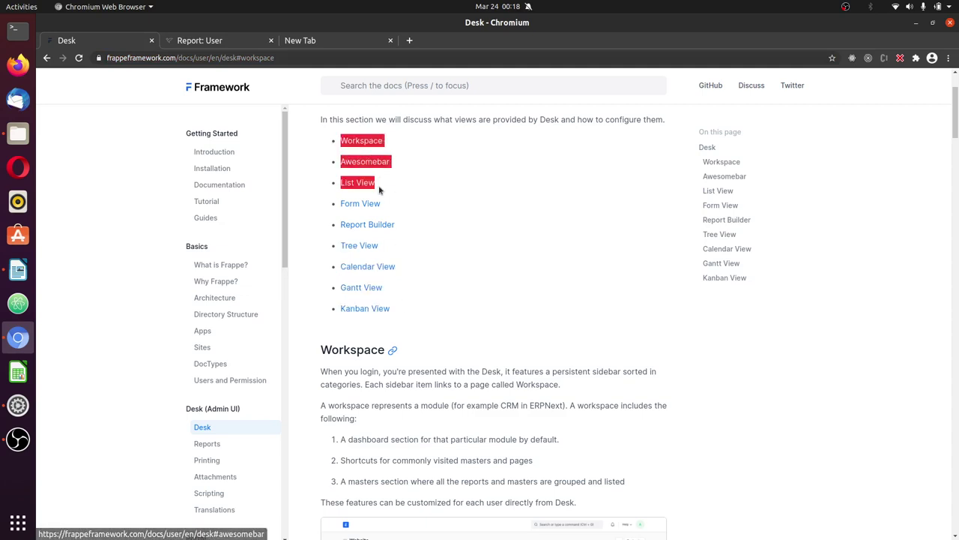
{"action": "left_click", "coordinate": [430, 227]}
{"action": "scroll", "coordinate": [436, 233], "scroll_direction": "up", "scroll_amount": 1}
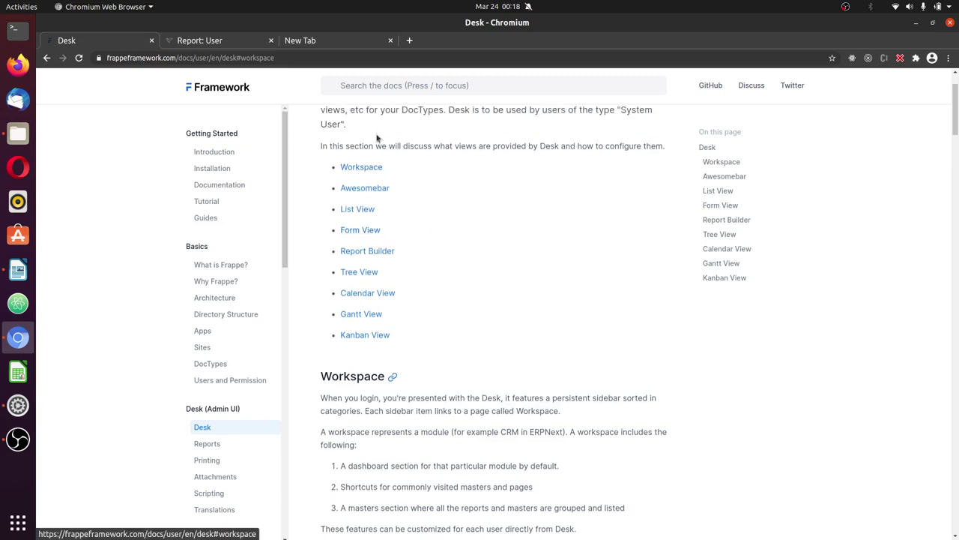
- Go from the User report to Desk home and open the Website module workspace
{"action": "left_click", "coordinate": [214, 42]}
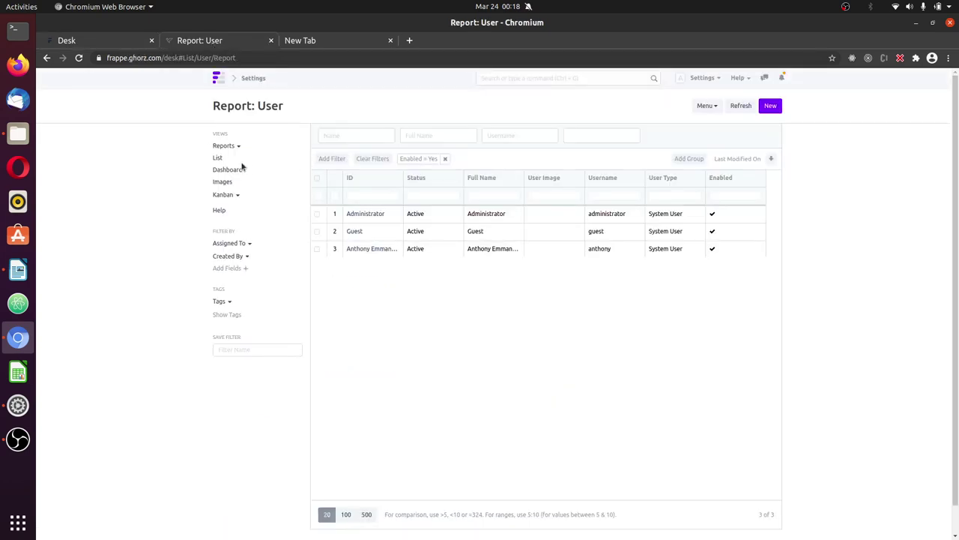
{"action": "left_click", "coordinate": [219, 77]}
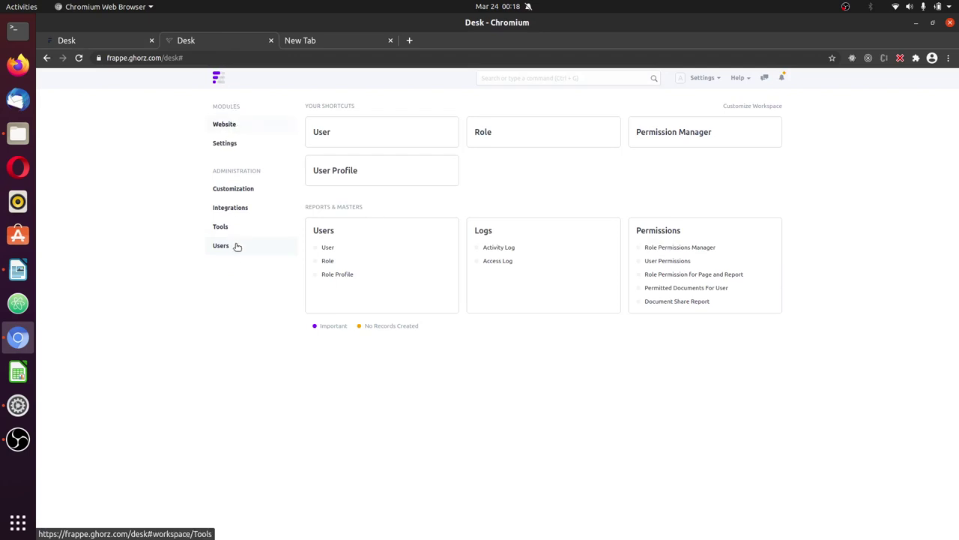
{"action": "left_click", "coordinate": [227, 124]}
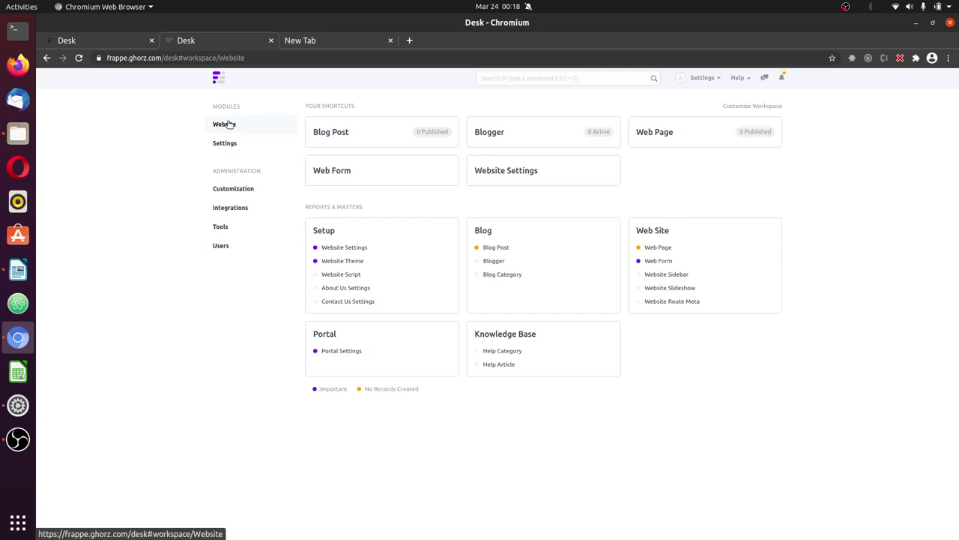
- Check the docs and search suggestions, then open the empty Blog Post list and return to the docs
{"action": "left_click", "coordinate": [100, 43]}
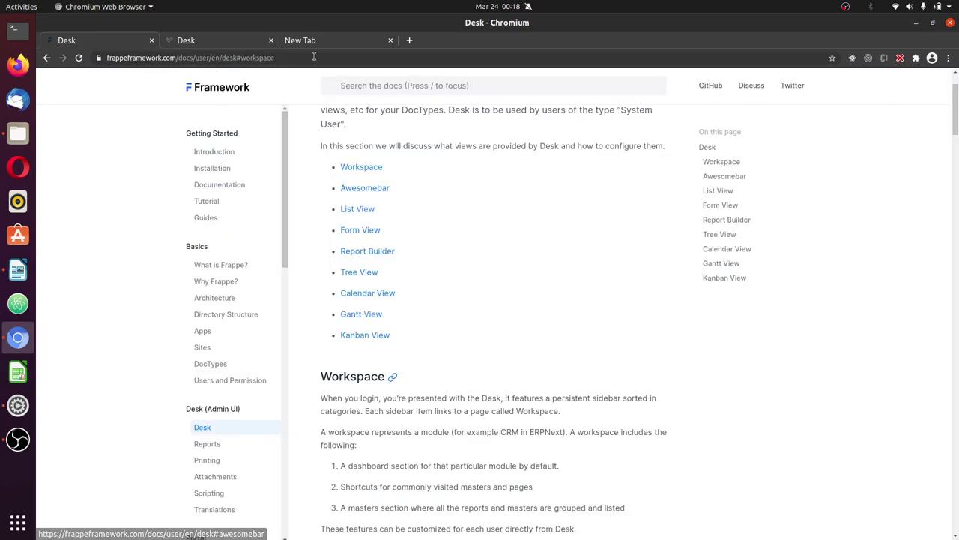
{"action": "left_click", "coordinate": [213, 41]}
{"action": "left_click", "coordinate": [561, 78]}
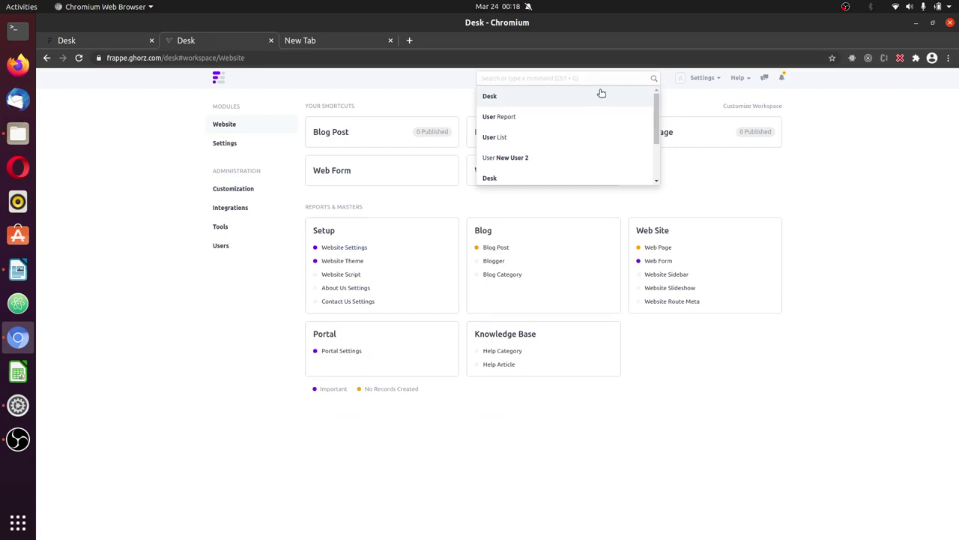
{"action": "left_click", "coordinate": [125, 45]}
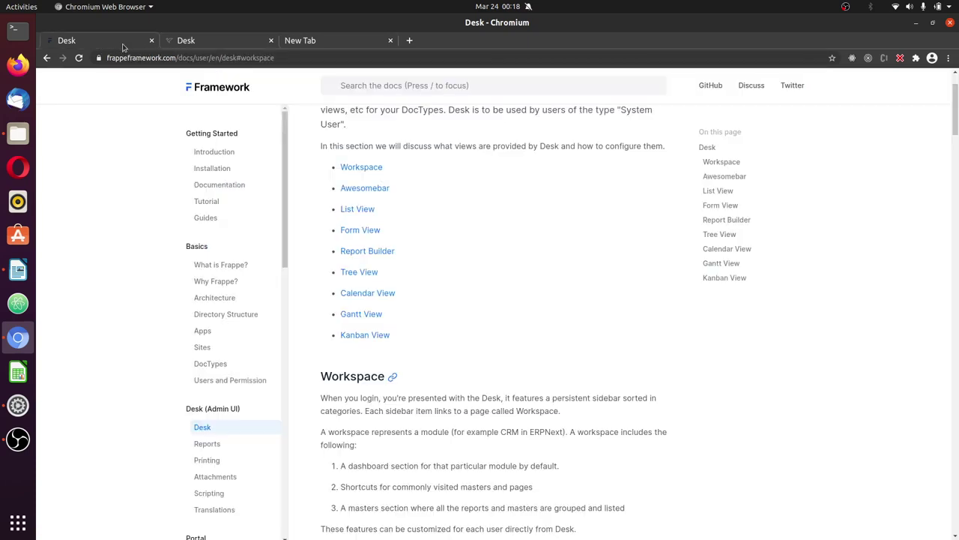
{"action": "left_click", "coordinate": [217, 42]}
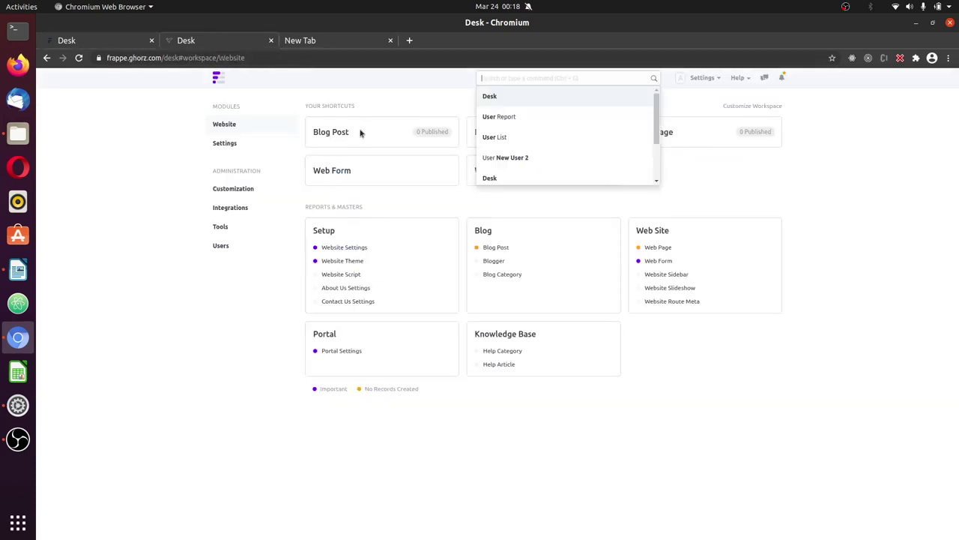
{"action": "left_click", "coordinate": [349, 141]}
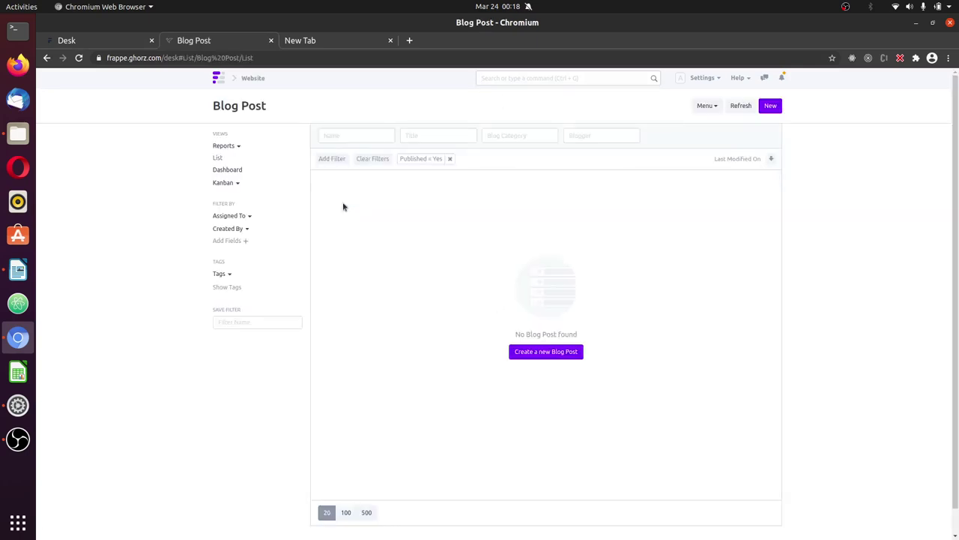
{"action": "left_click", "coordinate": [87, 41]}
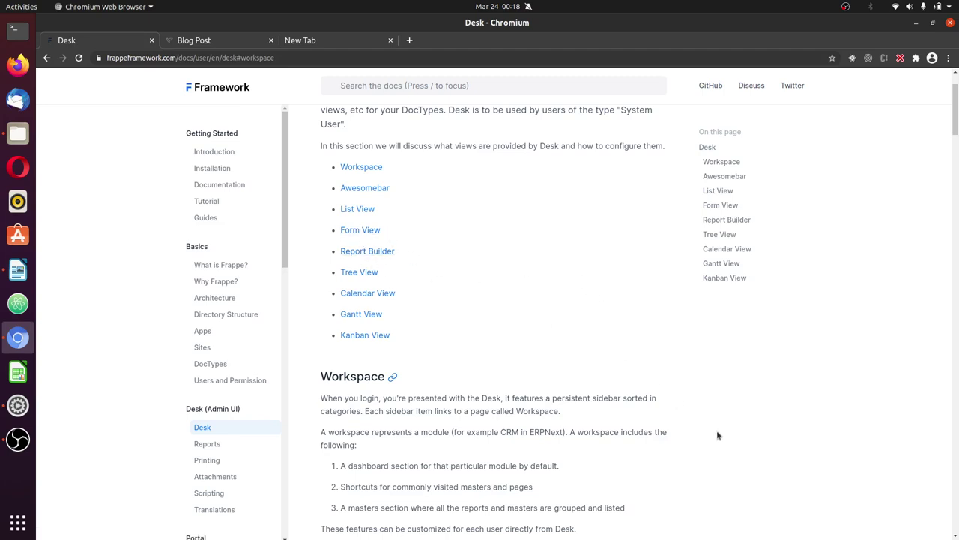
{"action": "scroll", "coordinate": [717, 435], "scroll_direction": "down", "scroll_amount": 2}
{"action": "scroll", "coordinate": [717, 435], "scroll_direction": "down", "scroll_amount": 4}
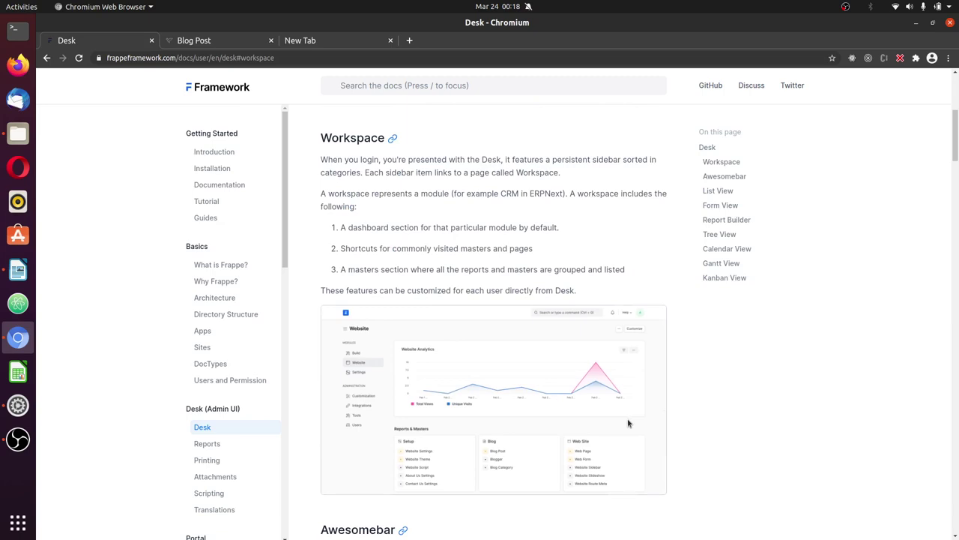
{"action": "scroll", "coordinate": [628, 423], "scroll_direction": "up", "scroll_amount": 4}
{"action": "scroll", "coordinate": [631, 429], "scroll_direction": "up", "scroll_amount": 4}
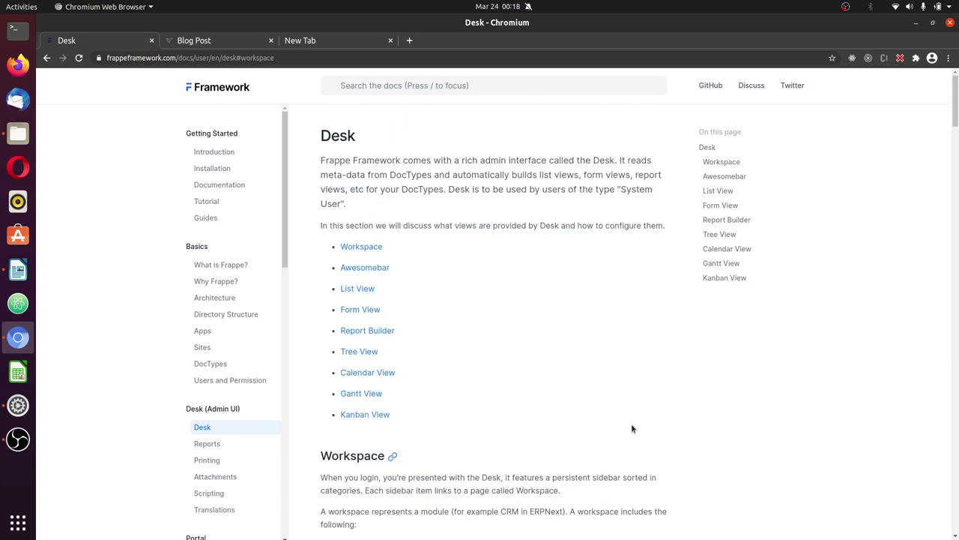